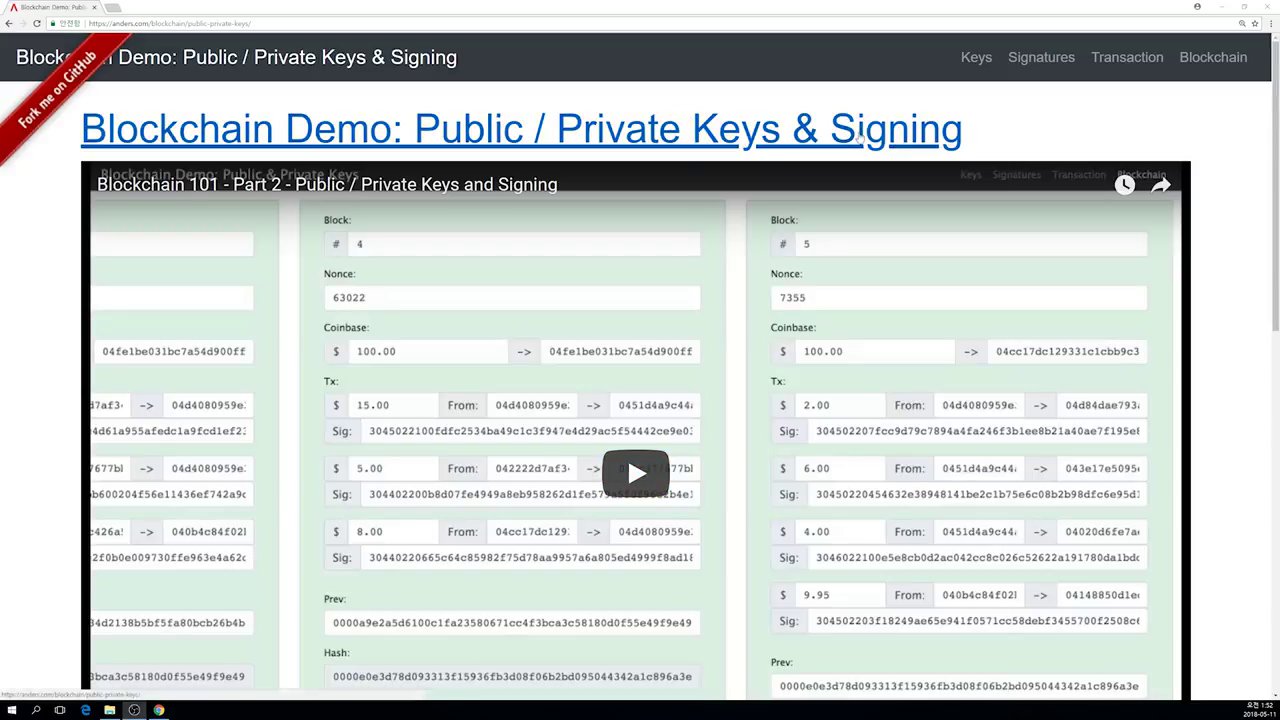
Step: On the Public/Private Key Pairs page, generate several random key pairs
{"action": "left_click", "coordinate": [963, 58]}
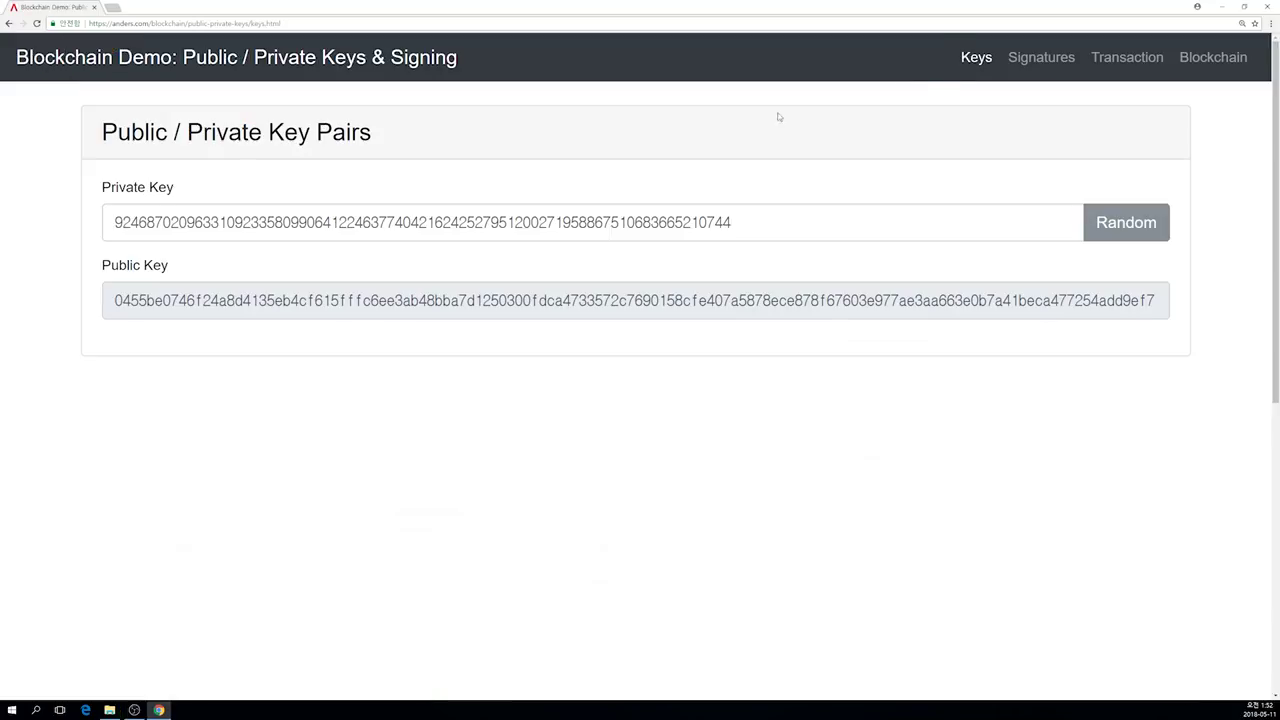
{"action": "left_click_drag", "start_coordinate": [118, 224], "coordinate": [805, 218]}
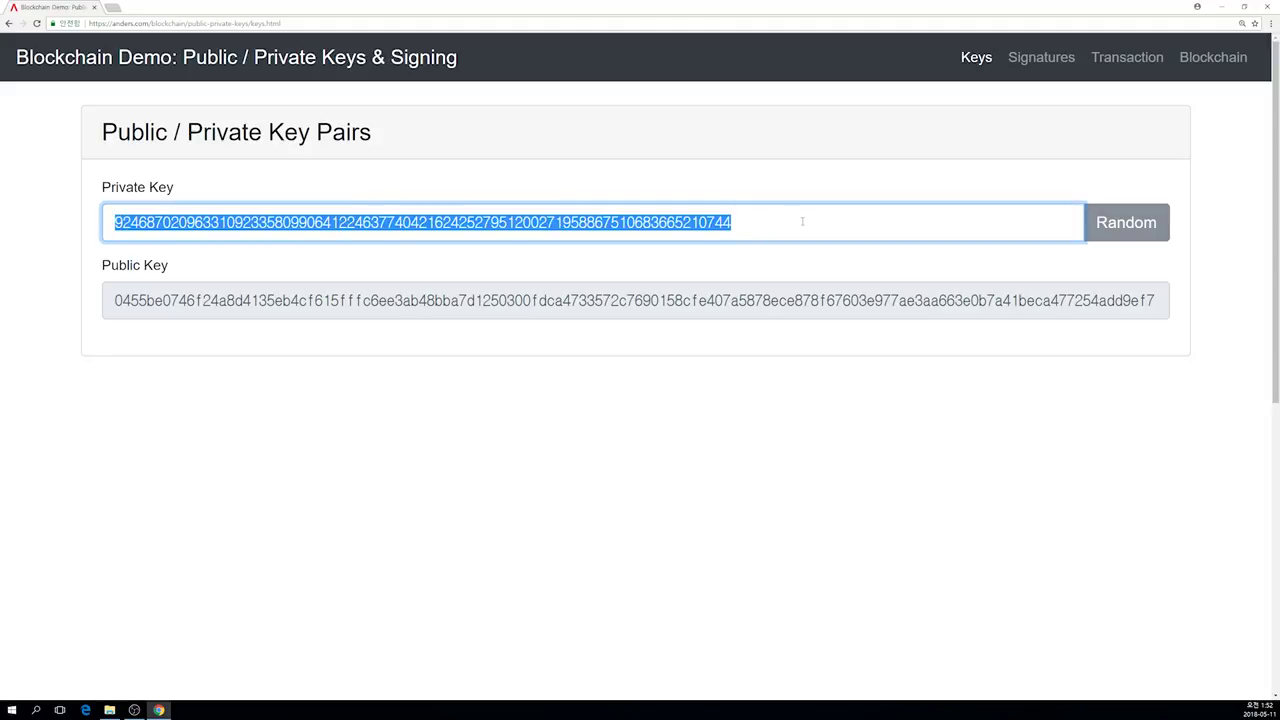
{"action": "left_click", "coordinate": [800, 220]}
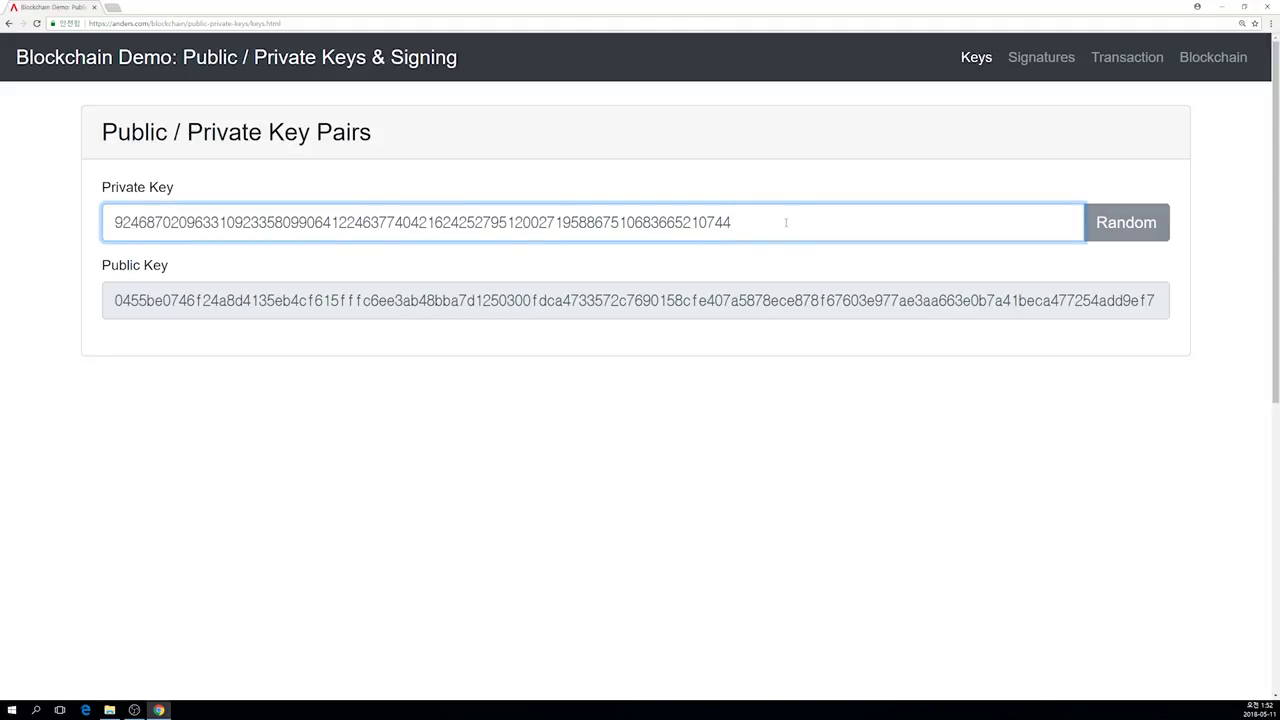
{"action": "left_click", "coordinate": [1113, 225]}
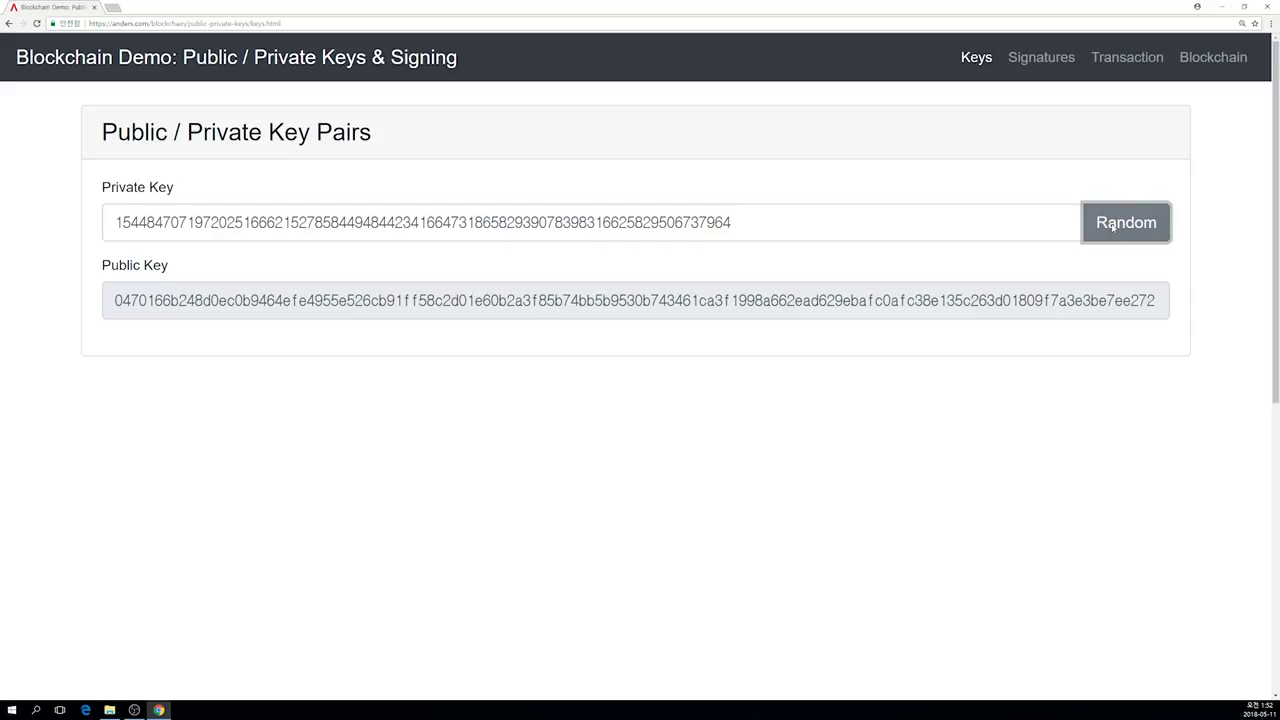
{"action": "left_click", "coordinate": [1113, 225]}
{"action": "left_click", "coordinate": [1113, 225]}
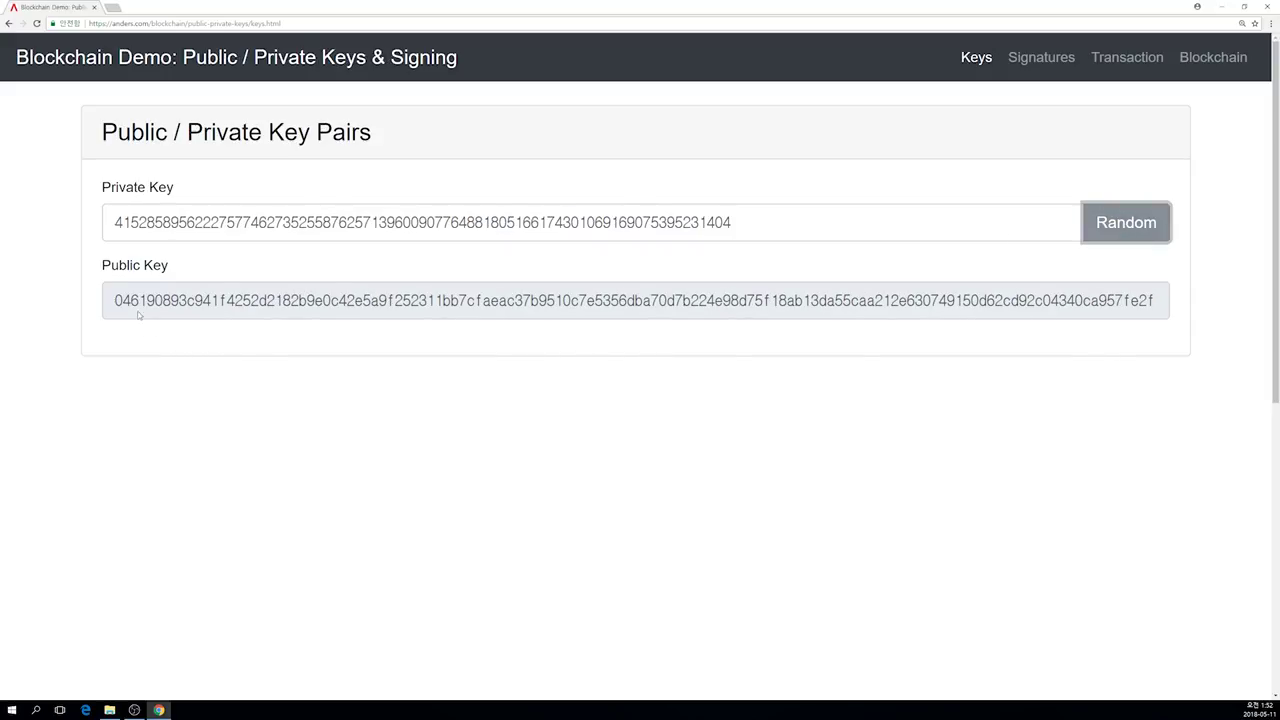
{"action": "left_click", "coordinate": [1112, 234]}
{"action": "left_click", "coordinate": [1112, 228]}
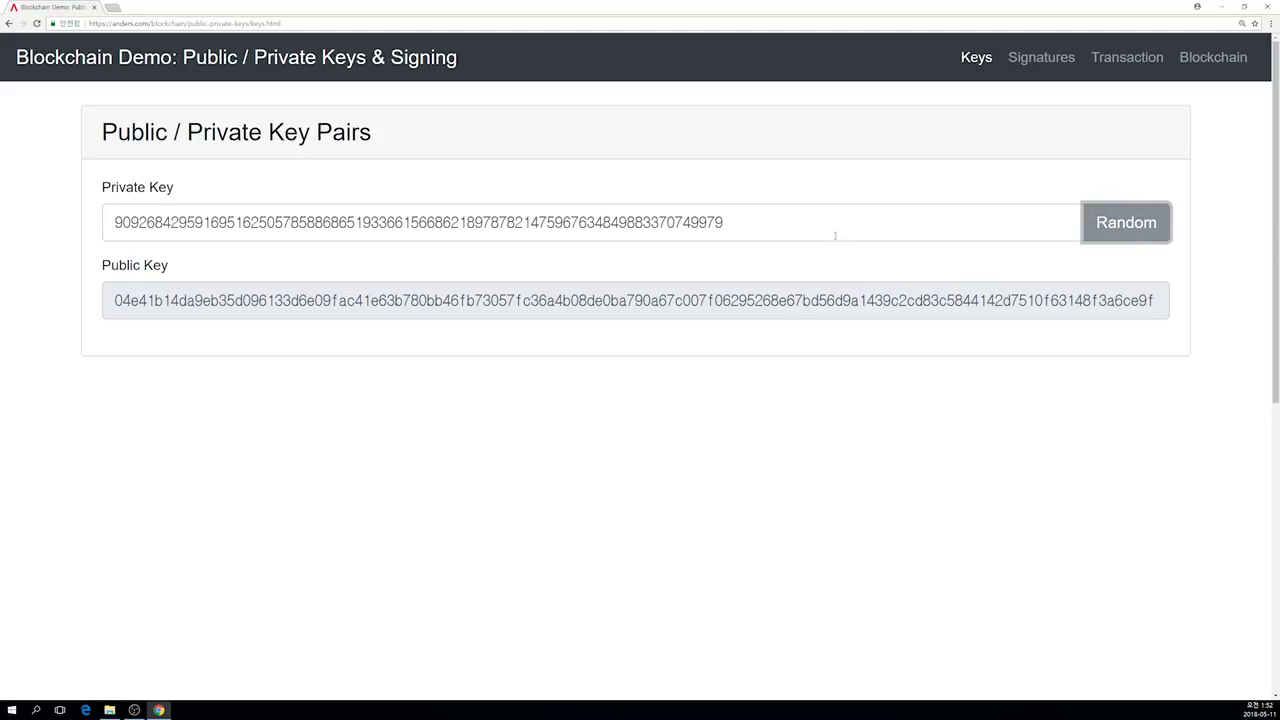
{"action": "left_click_drag", "start_coordinate": [835, 223], "coordinate": [82, 210]}
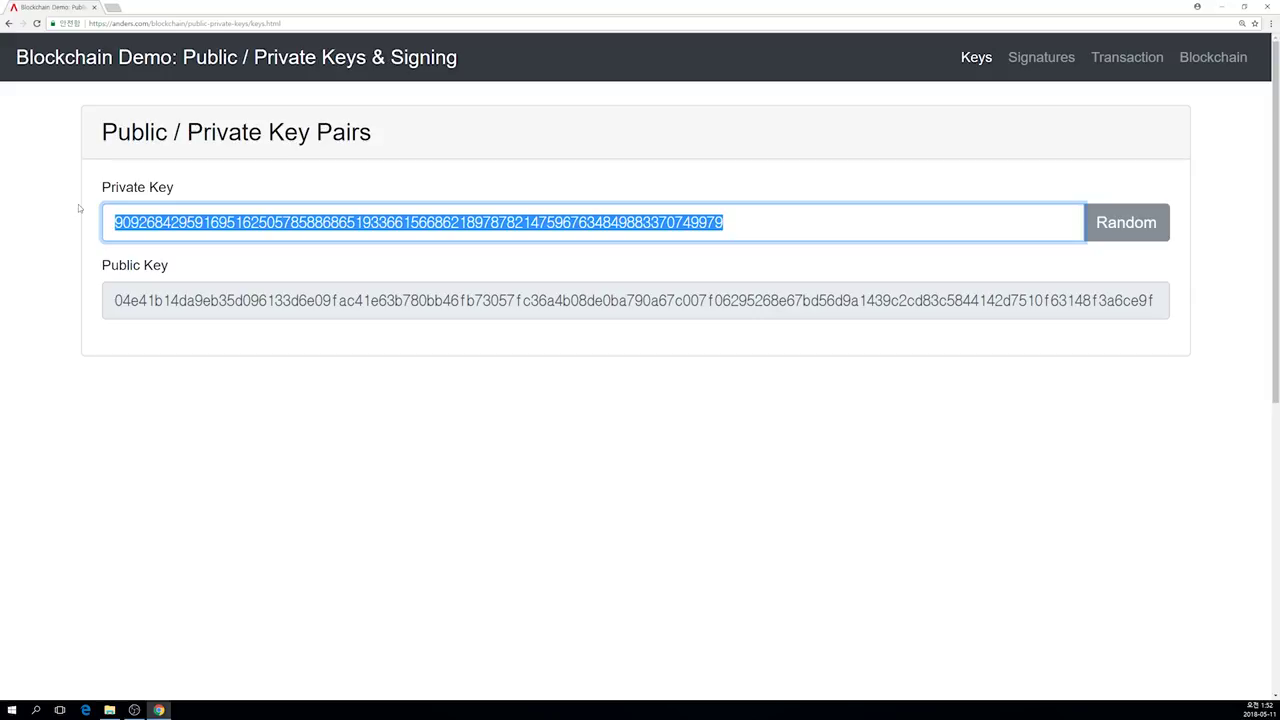
{"action": "type", "text": "1011"}
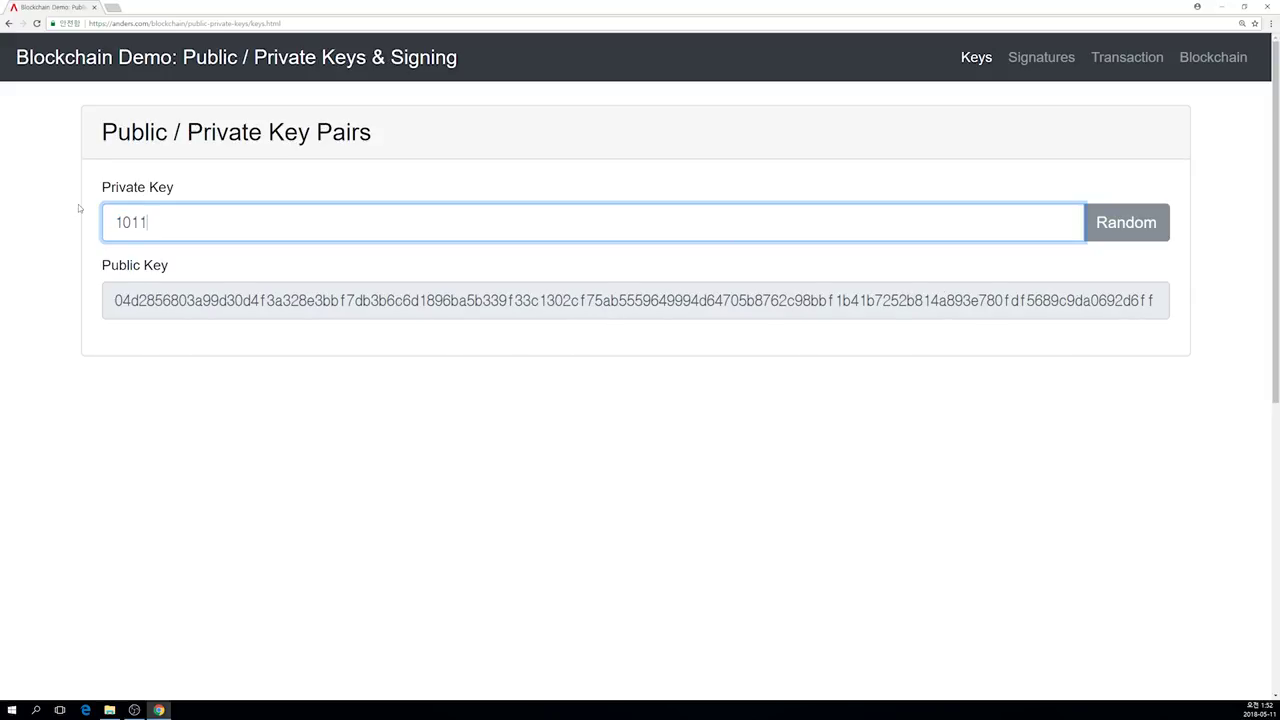
{"action": "type", "text": "111111"}
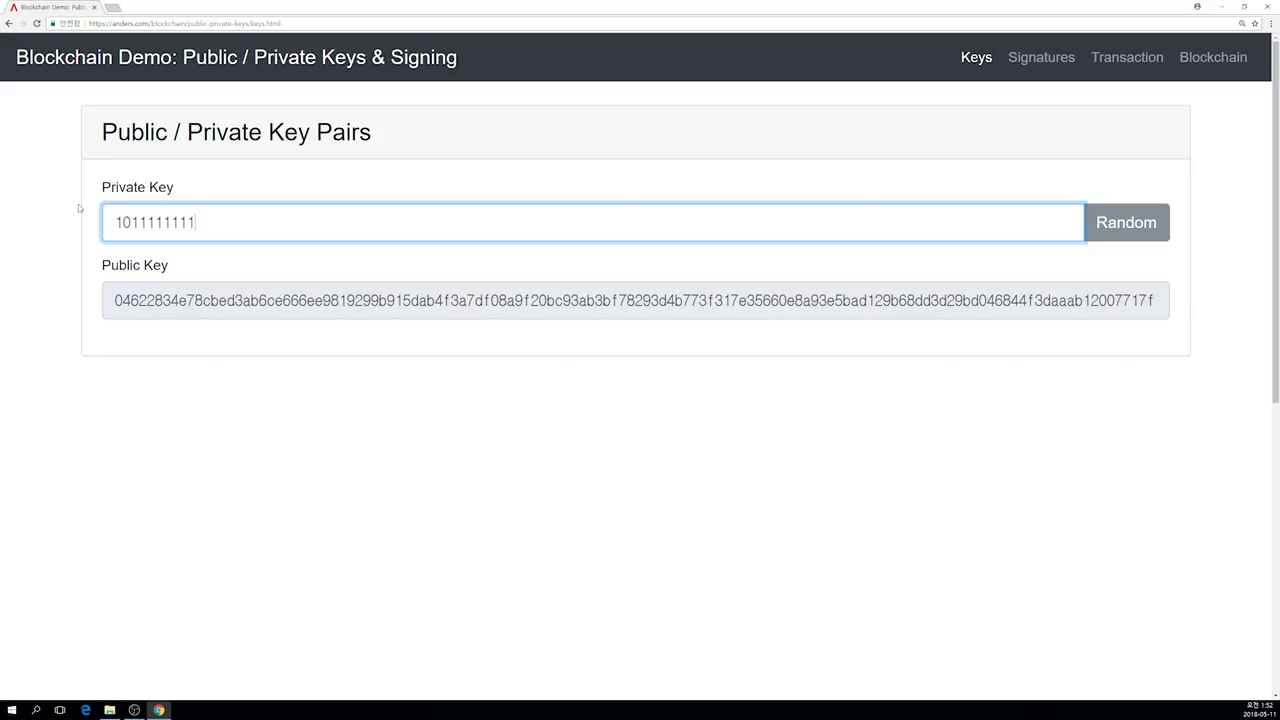
{"action": "left_click_drag", "start_coordinate": [114, 222], "coordinate": [131, 222]}
{"action": "left_click", "coordinate": [131, 222]}
{"action": "left_click_drag", "start_coordinate": [116, 223], "coordinate": [200, 221]}
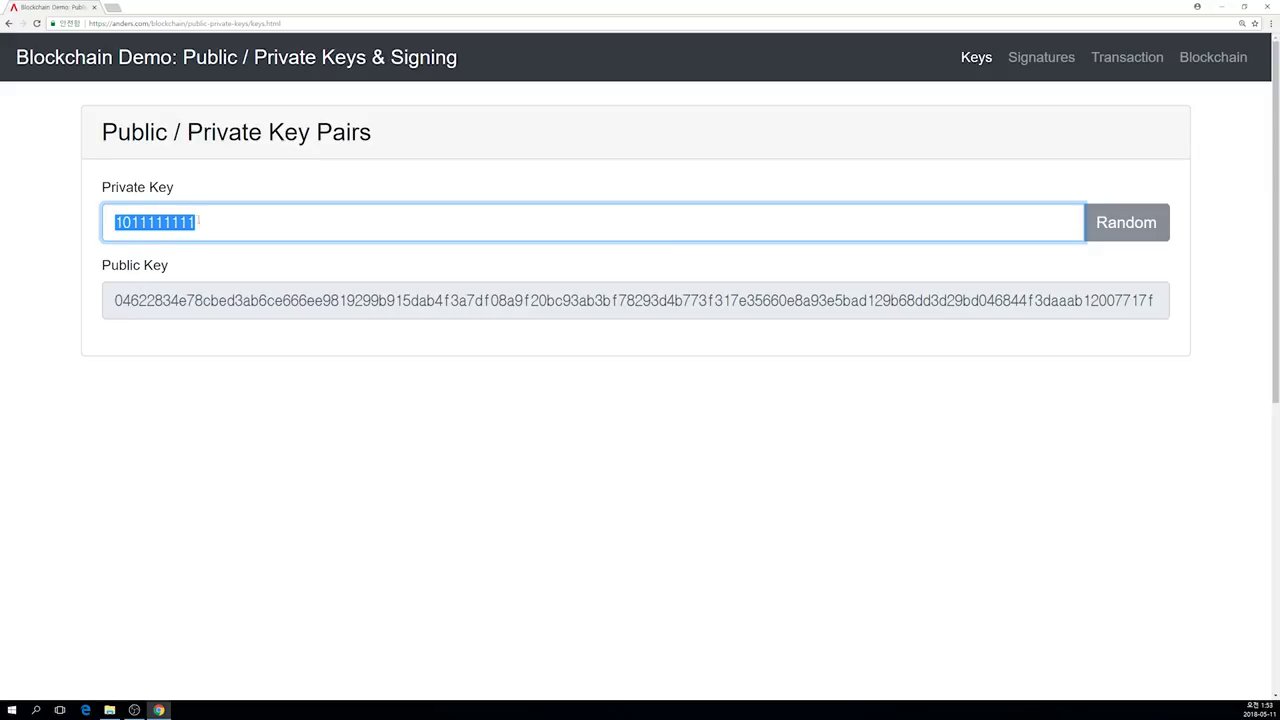
{"action": "left_click", "coordinate": [201, 219]}
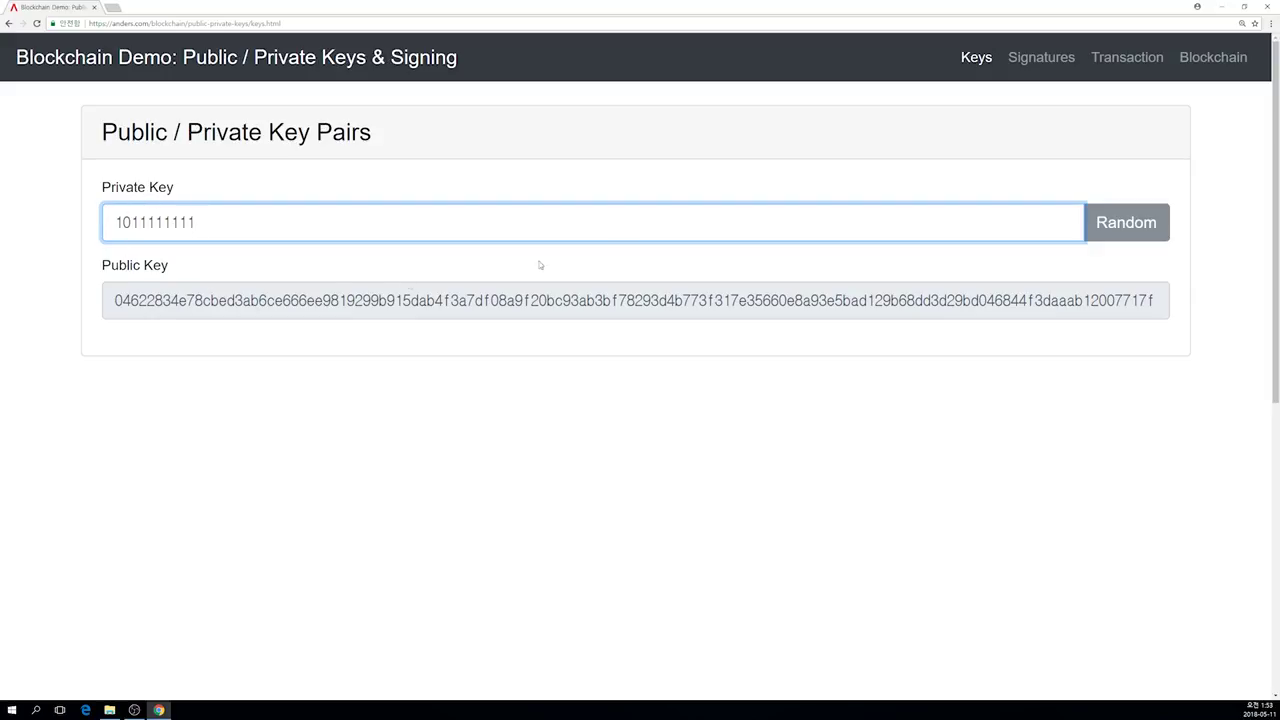
{"action": "left_click", "coordinate": [1020, 62]}
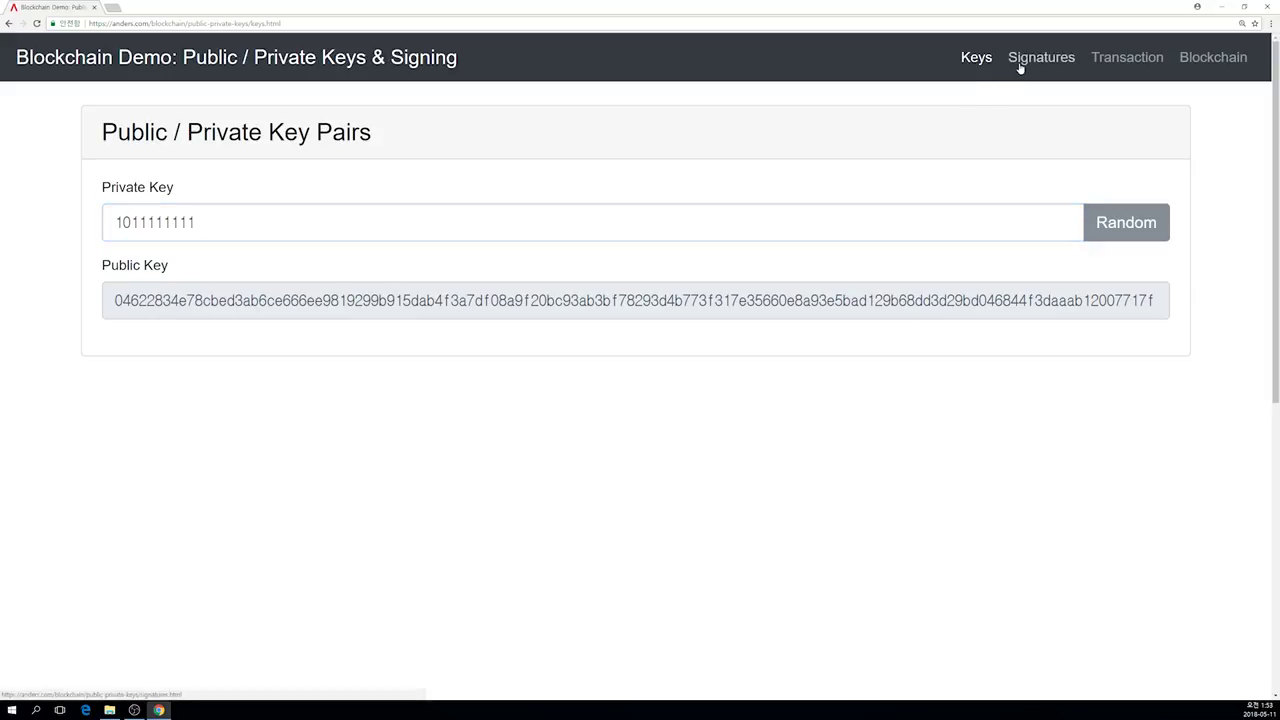
Step: Sign the message 'studio decentral forever' with the private key and switch to the Verify tab
{"action": "left_click", "coordinate": [347, 312]}
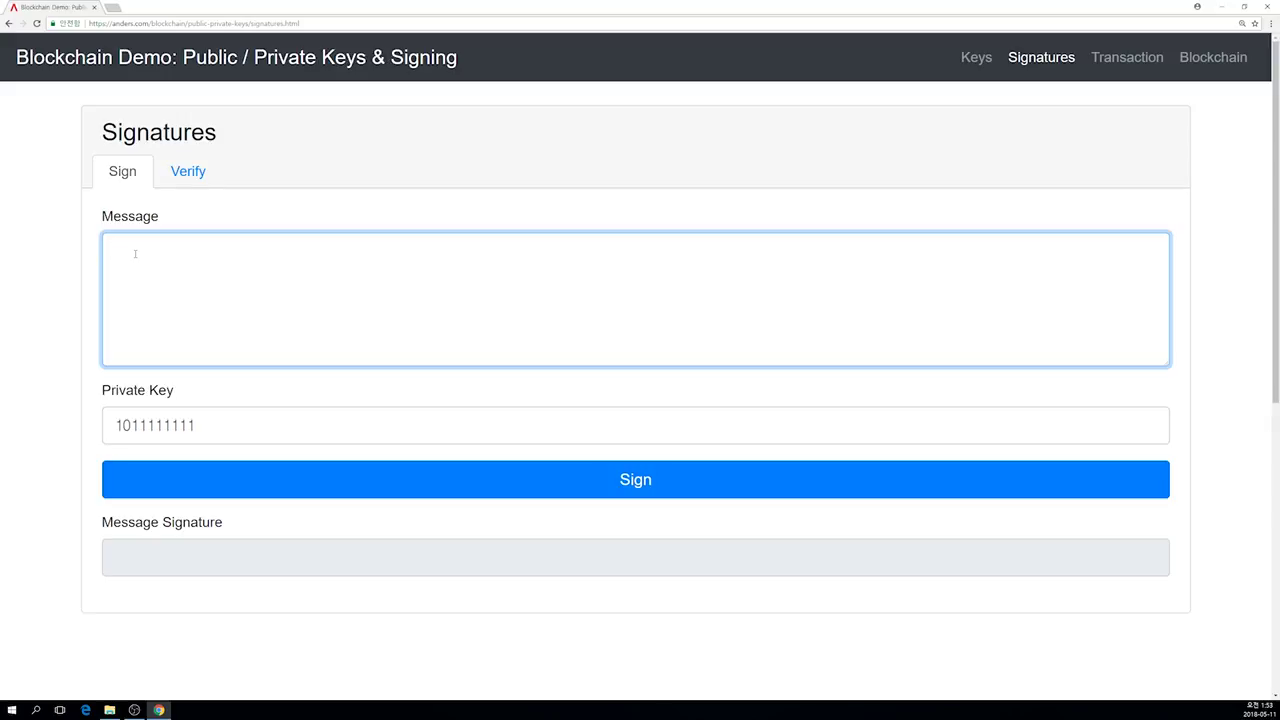
{"action": "type", "text": "studio decentral forever"}
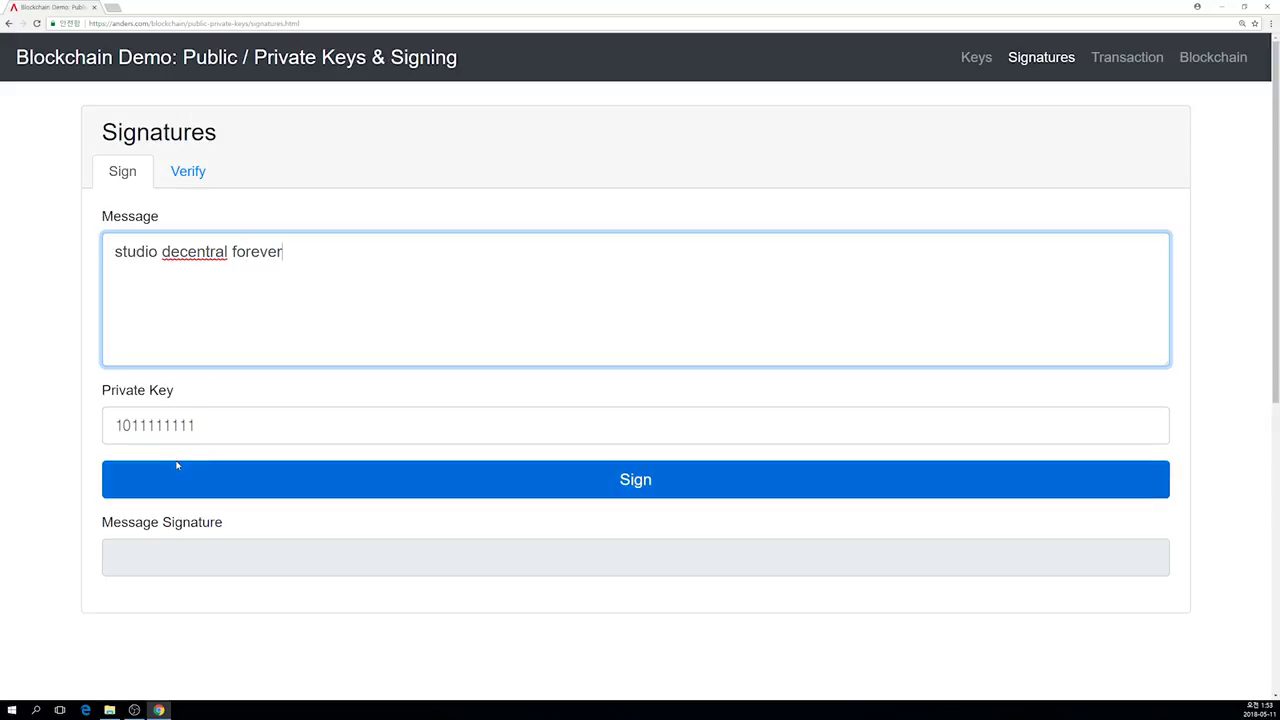
{"action": "left_click", "coordinate": [253, 477]}
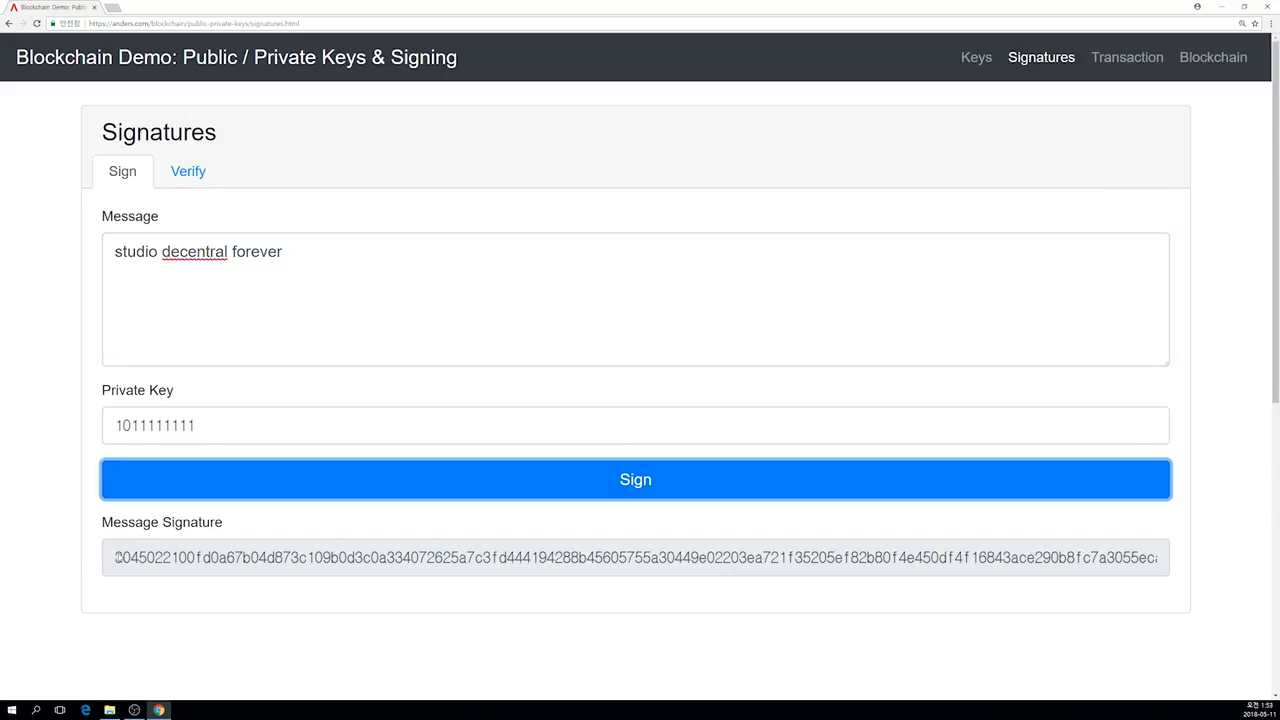
{"action": "mouse_move", "coordinate": [118, 557]}
{"action": "left_mouse_down"}
{"action": "mouse_move", "coordinate": [1100, 629]}
{"action": "mouse_move", "coordinate": [789, 640]}
{"action": "mouse_move", "coordinate": [73, 558]}
{"action": "mouse_move", "coordinate": [86, 558]}
{"action": "left_mouse_up"}
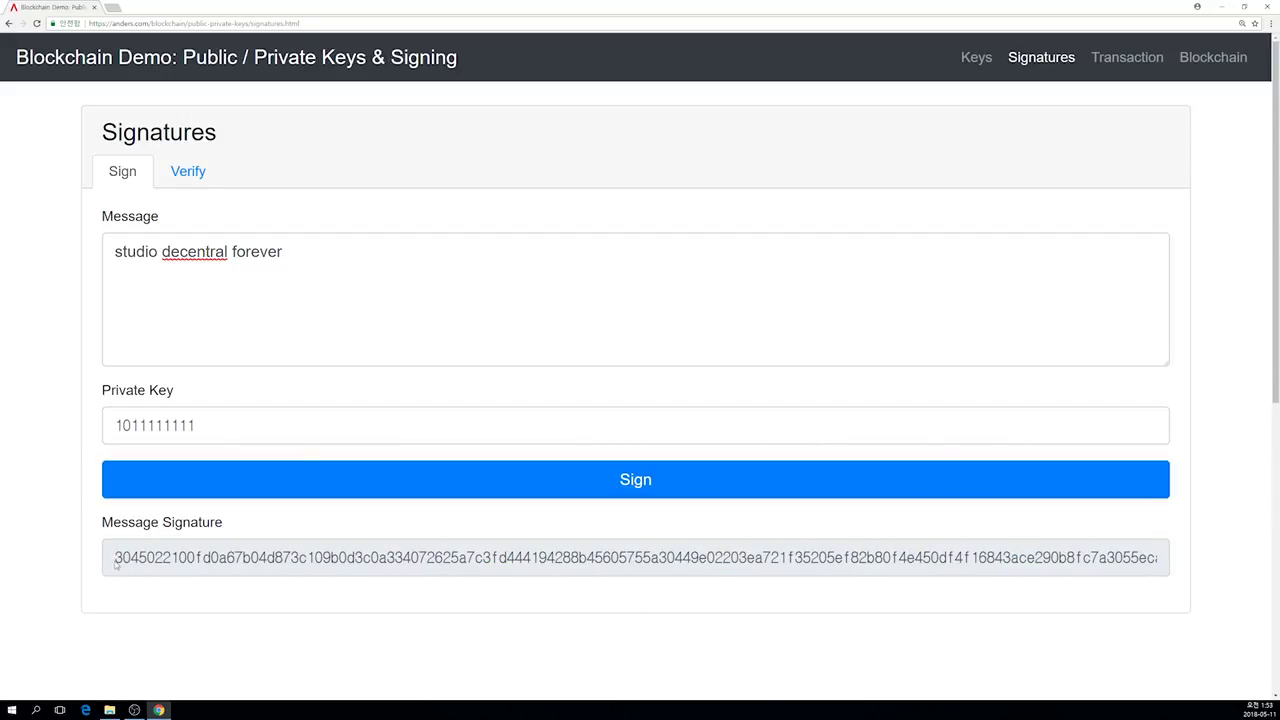
{"action": "left_click_drag", "start_coordinate": [116, 557], "coordinate": [173, 558]}
{"action": "left_click", "coordinate": [173, 558]}
{"action": "left_click", "coordinate": [190, 180]}
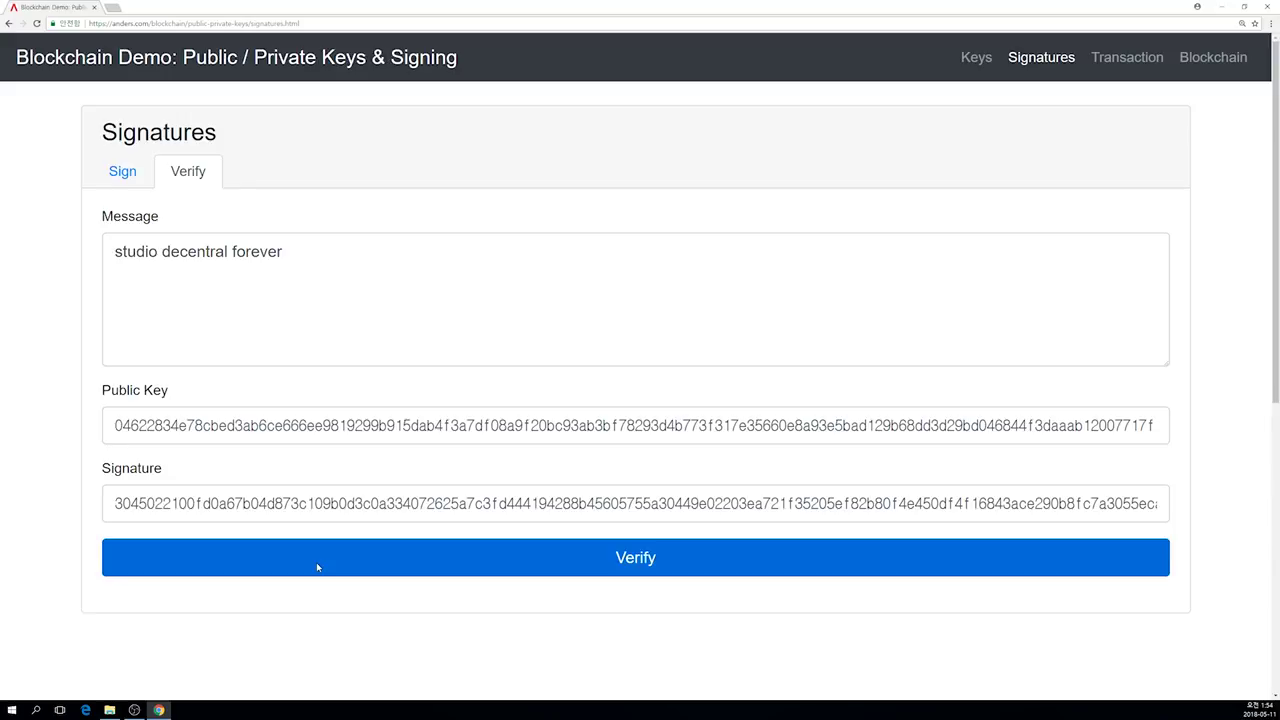
Step: Verify the 'studio decentral forever' signature against the public key and confirm it is valid
{"action": "left_click_drag", "start_coordinate": [115, 425], "coordinate": [156, 425]}
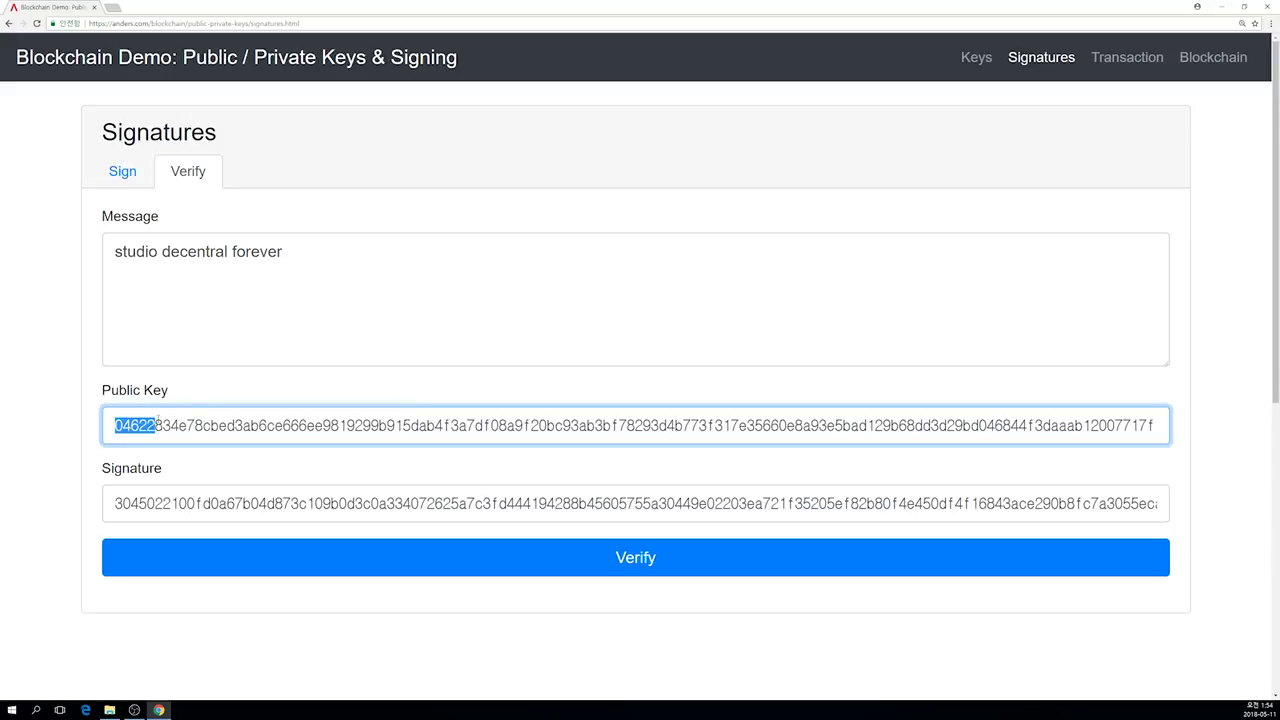
{"action": "left_click", "coordinate": [238, 549]}
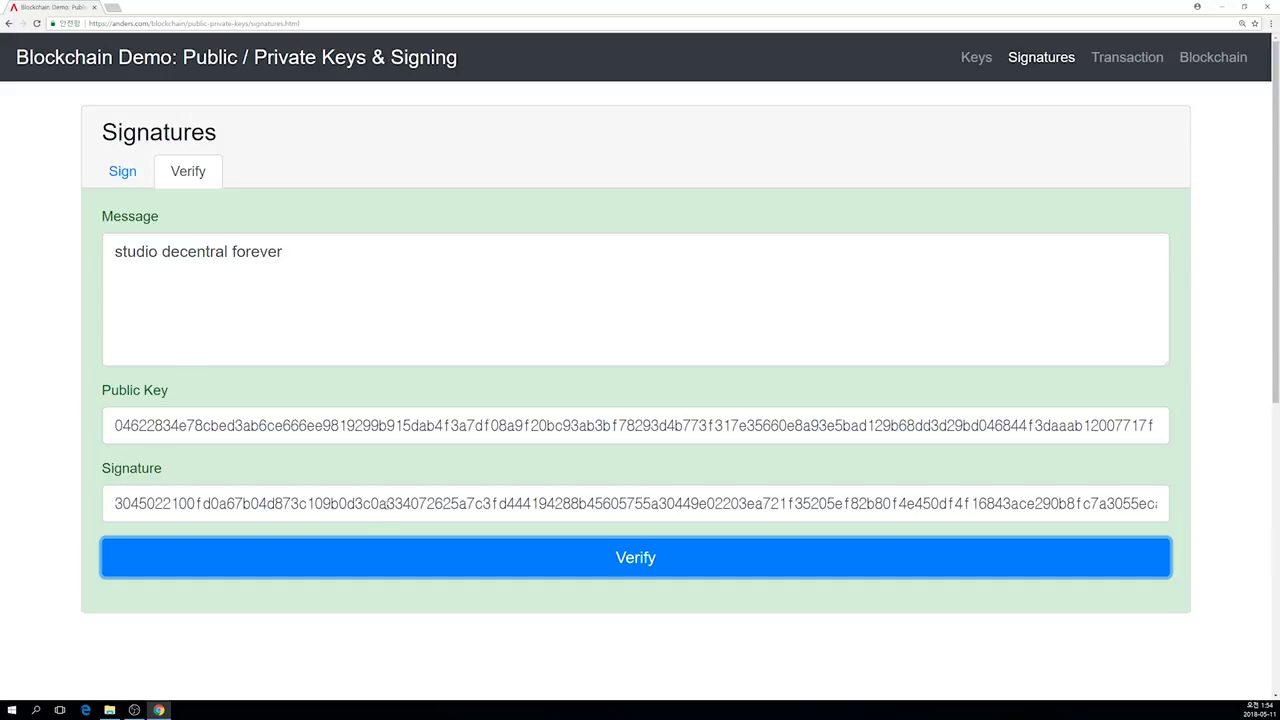
{"action": "left_click", "coordinate": [114, 503]}
Step: Delete the message's first letter and verify, showing the signature fails
{"action": "left_click", "coordinate": [157, 287]}
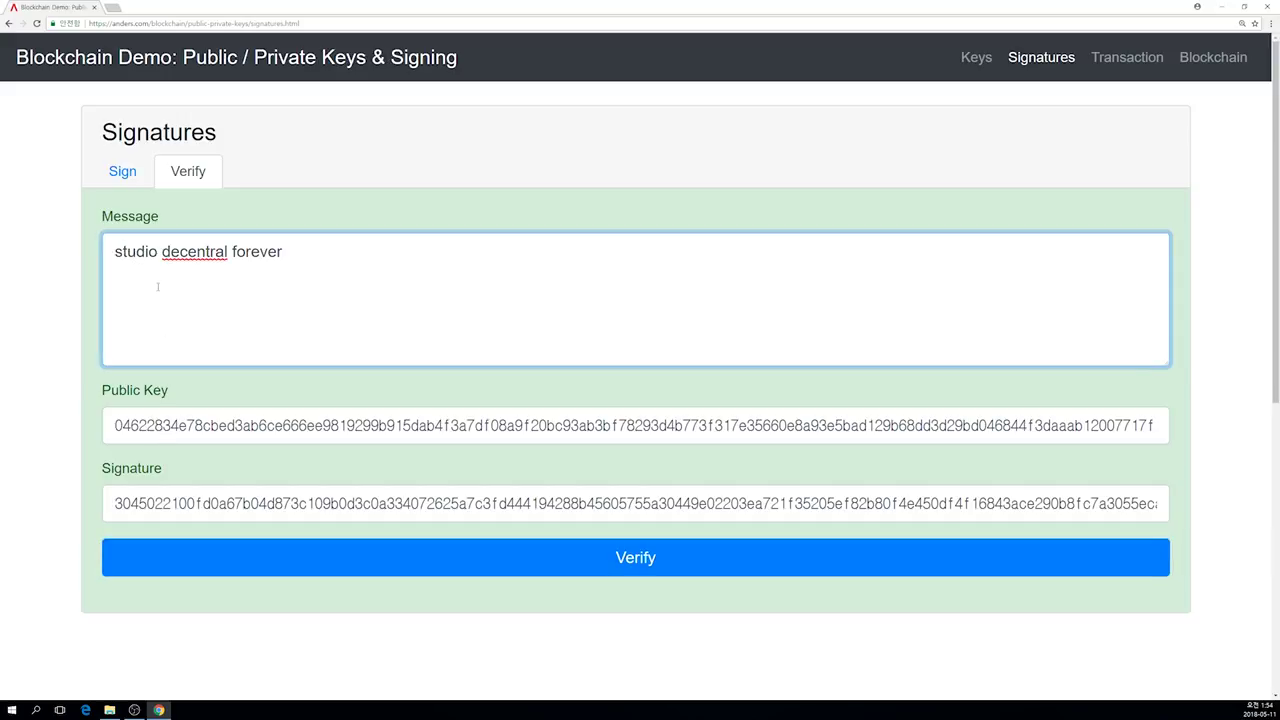
{"action": "key", "text": "Home"}
{"action": "key", "text": "Delete"}
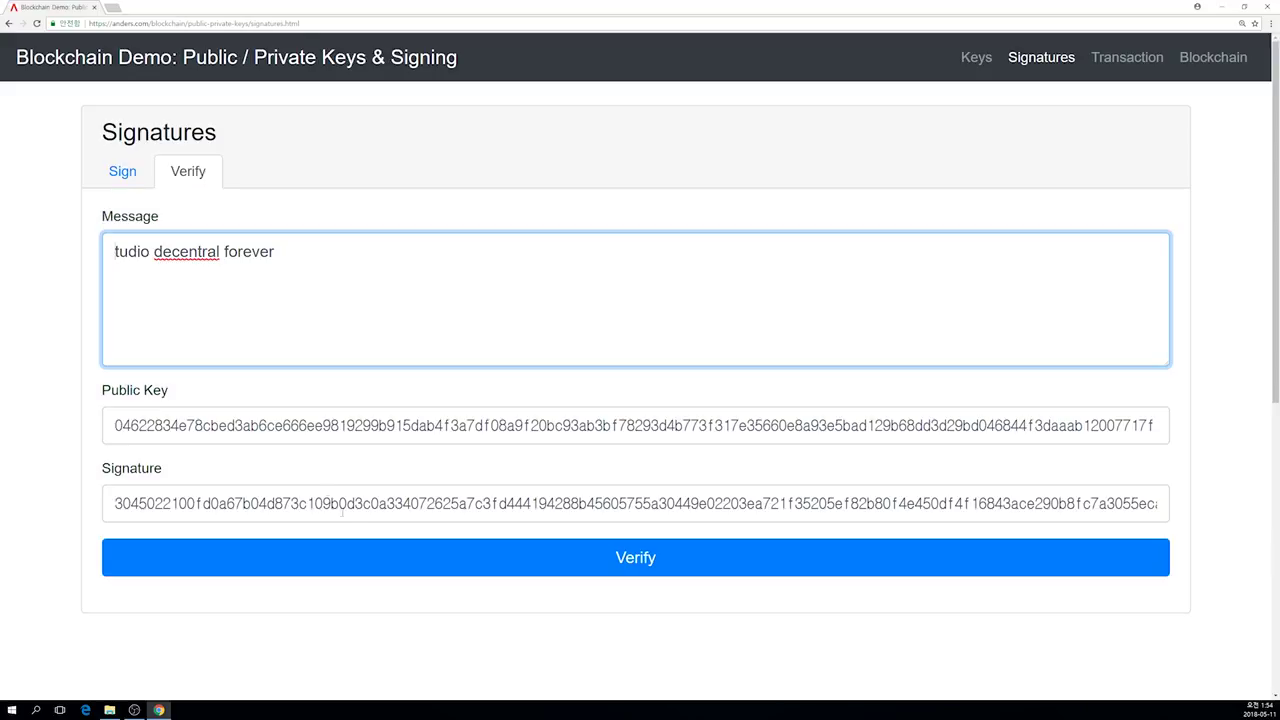
{"action": "left_click", "coordinate": [400, 557]}
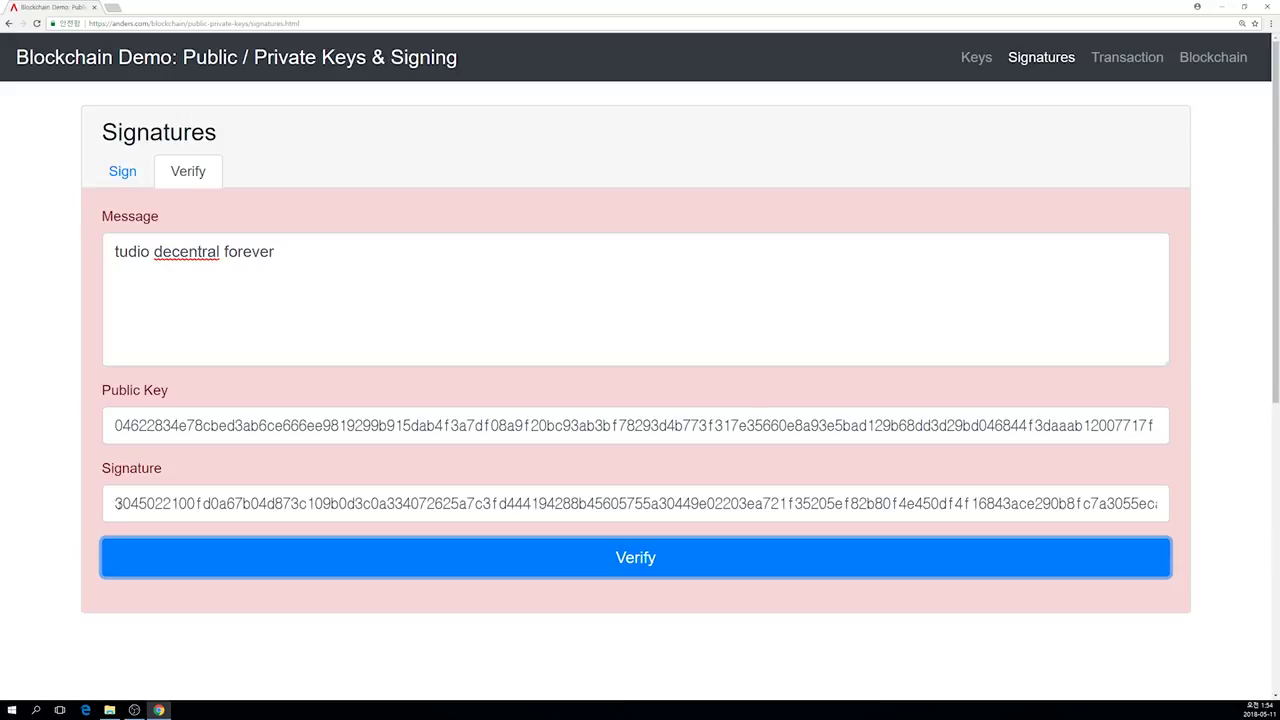
{"action": "left_click", "coordinate": [115, 503]}
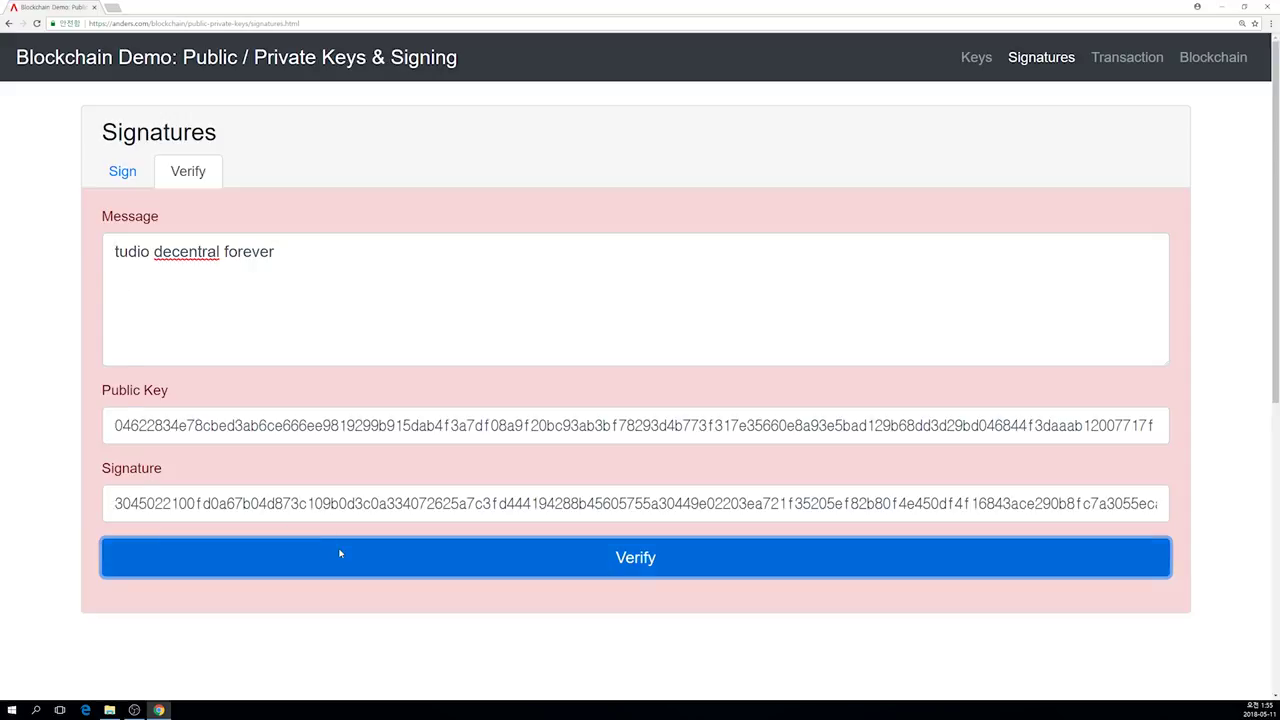
Step: Restore the 's' to 'studio decentral forever' and verify again successfully
{"action": "left_click", "coordinate": [111, 252]}
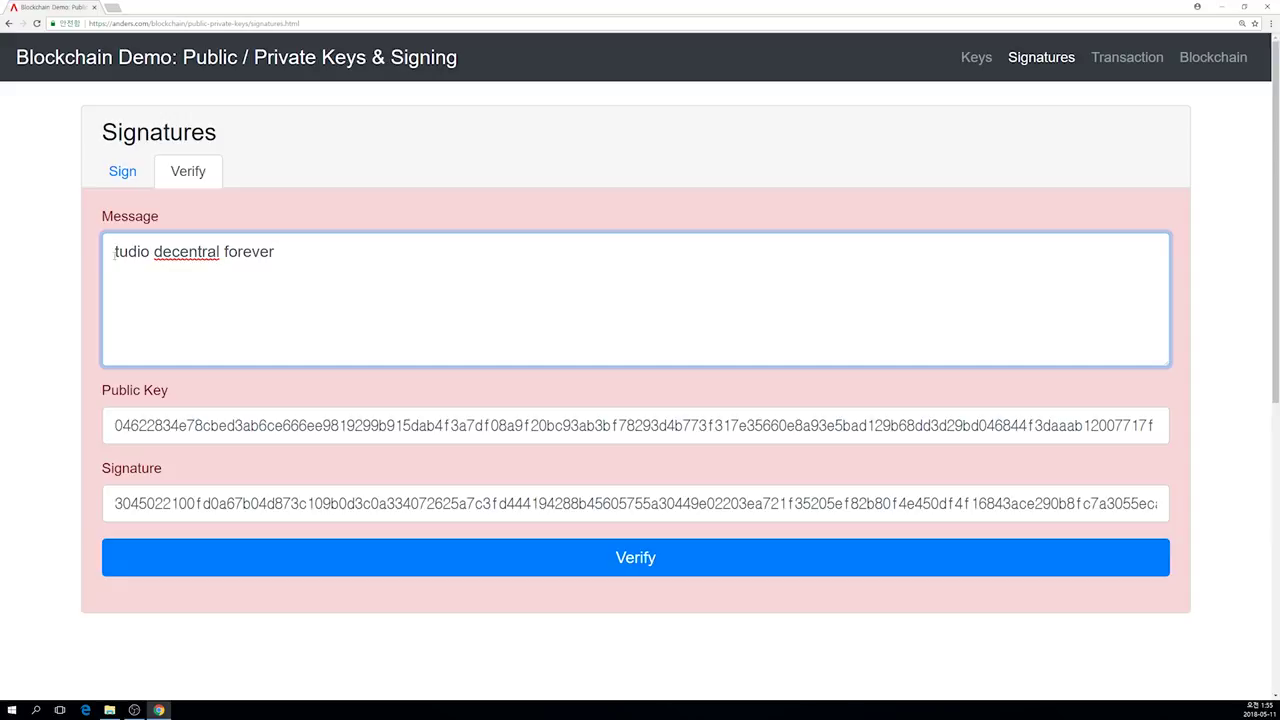
{"action": "type", "text": "s"}
{"action": "left_click", "coordinate": [254, 556]}
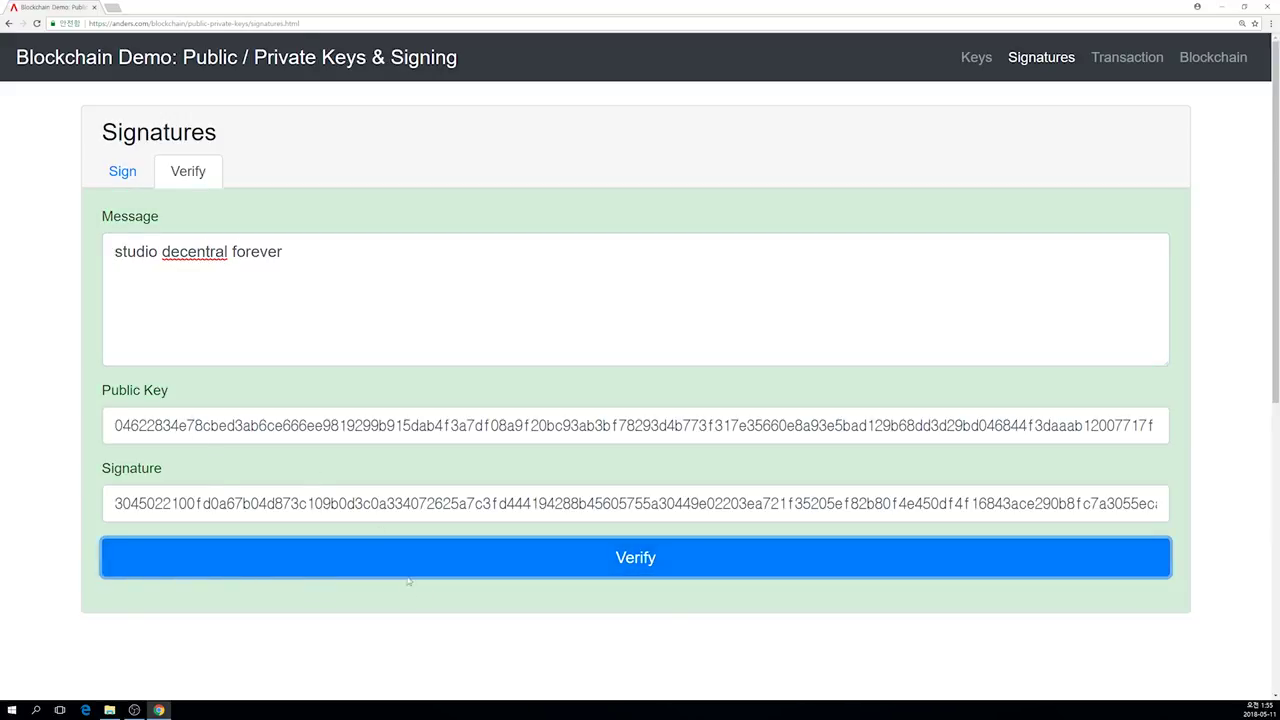
Step: Remove the public key's leading 0 and verify the signature again
{"action": "left_click", "coordinate": [138, 428]}
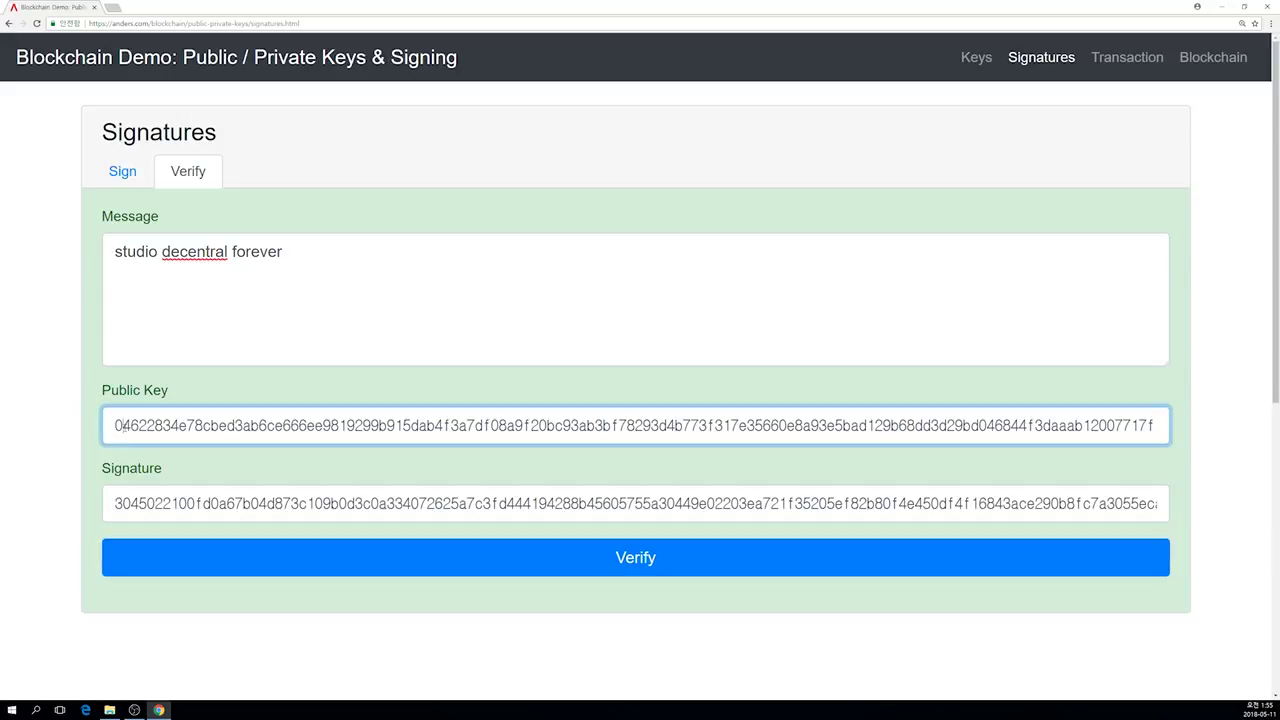
{"action": "key", "text": "BackSpace"}
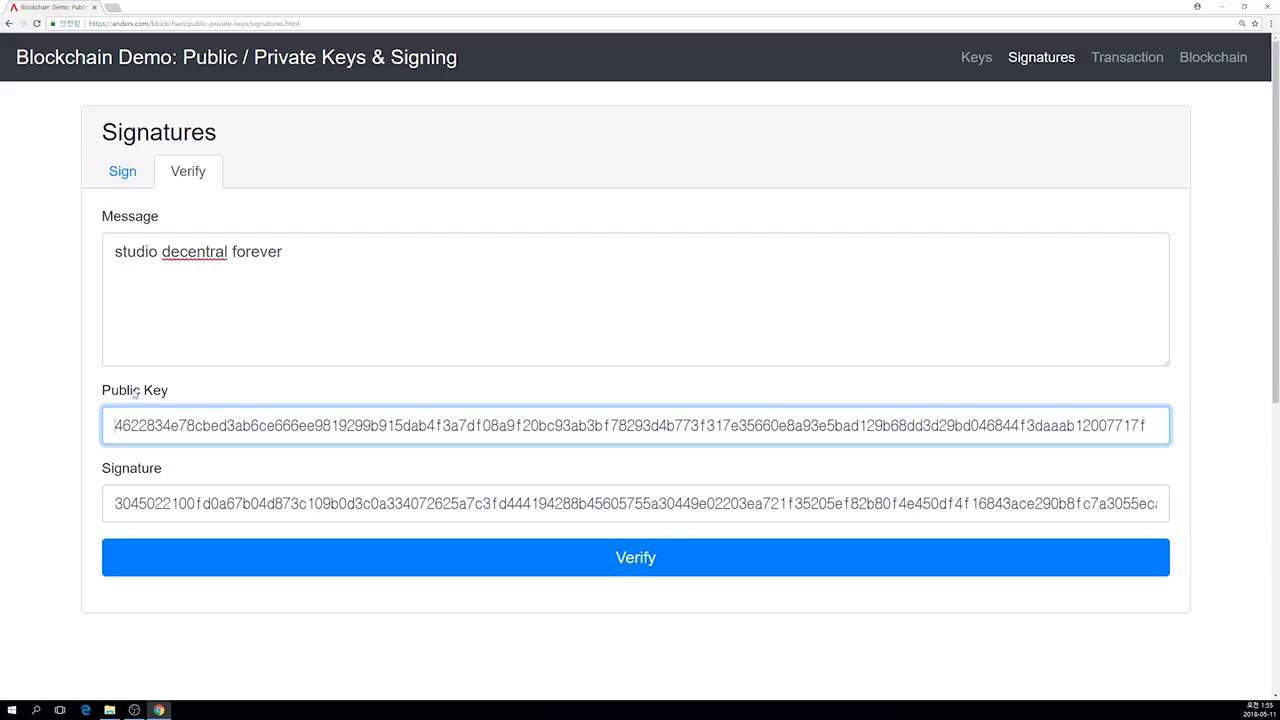
{"action": "left_click", "coordinate": [193, 557]}
{"action": "left_click", "coordinate": [193, 557]}
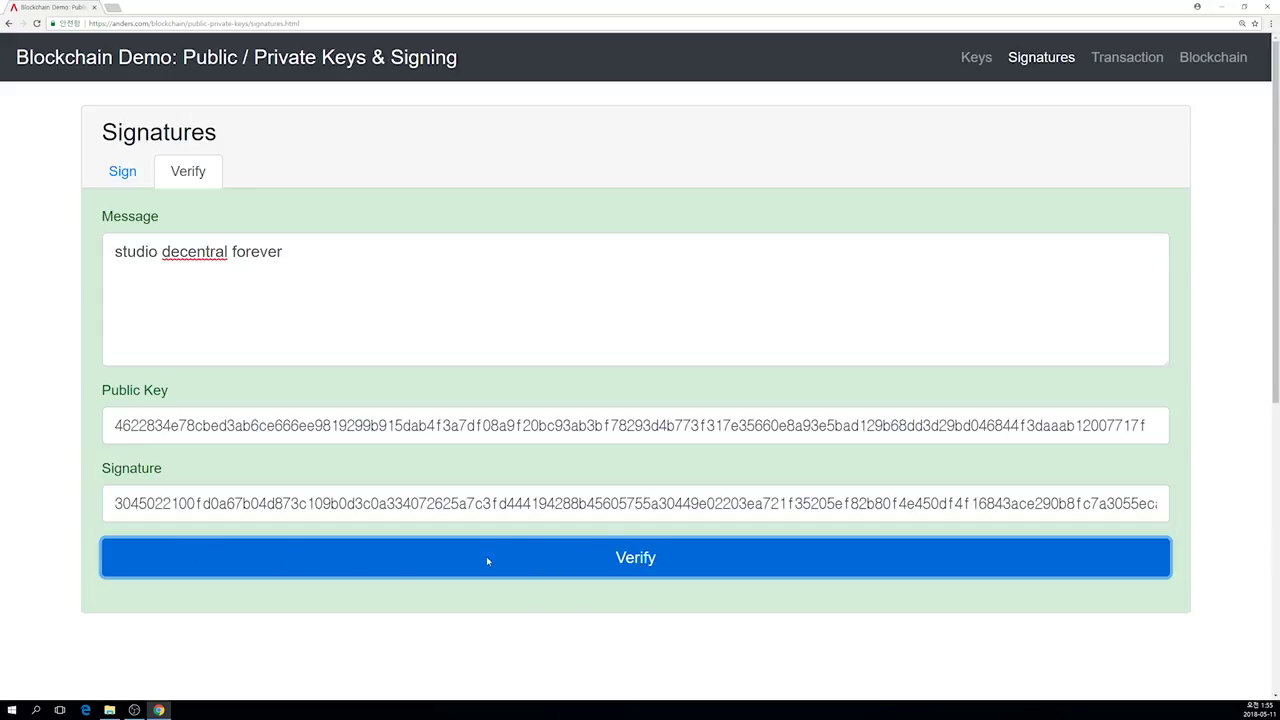
Step: Return to the Signatures Verify form and verify the signature as valid
{"action": "left_click", "coordinate": [123, 172]}
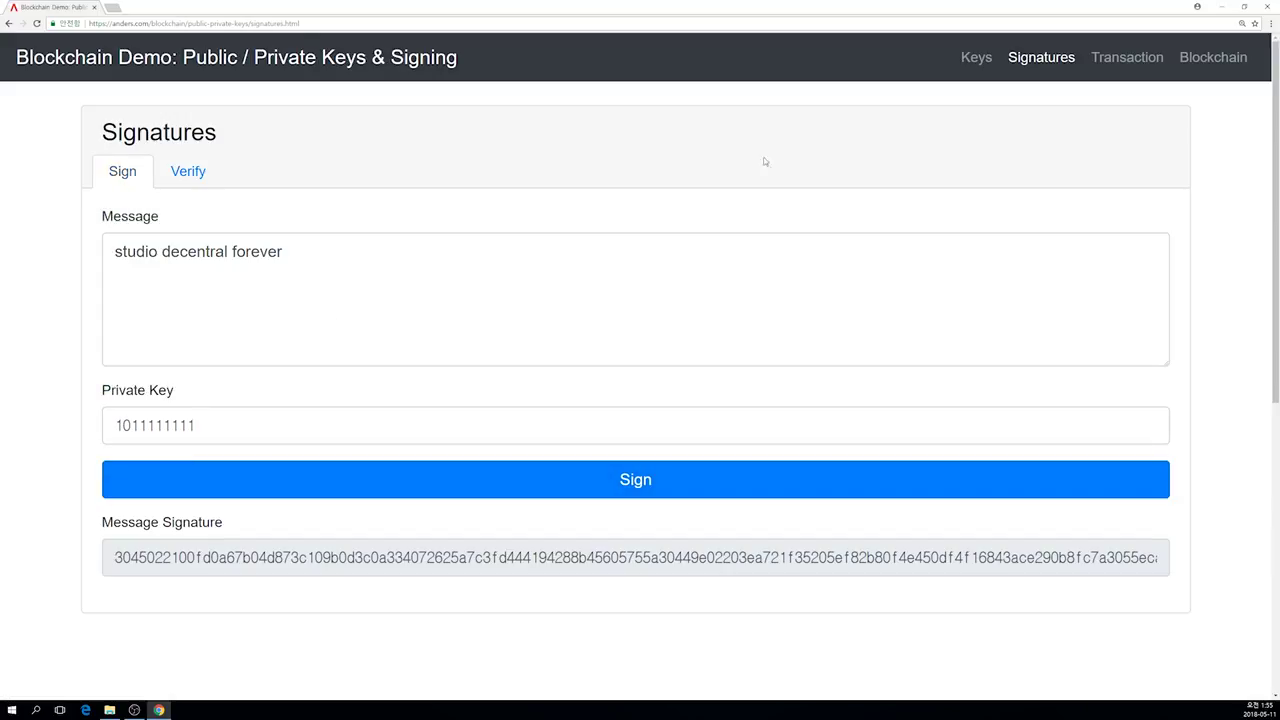
{"action": "left_click", "coordinate": [970, 57]}
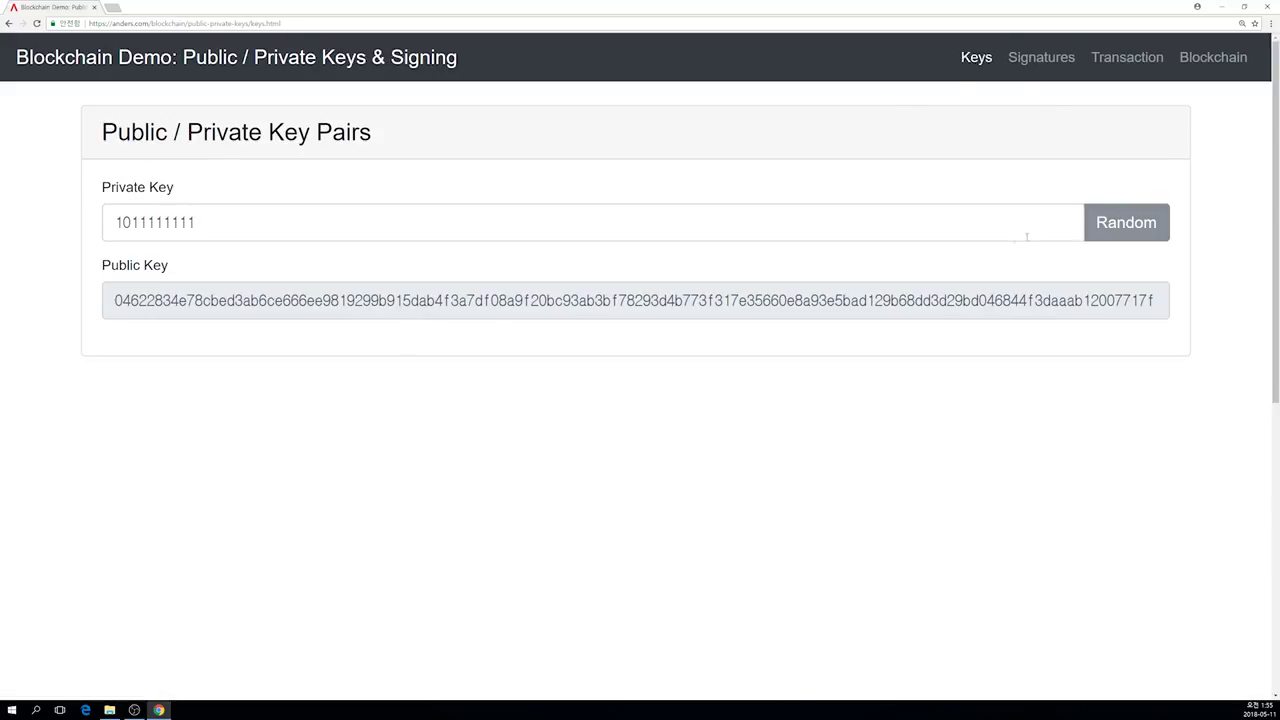
{"action": "left_click", "coordinate": [1029, 62]}
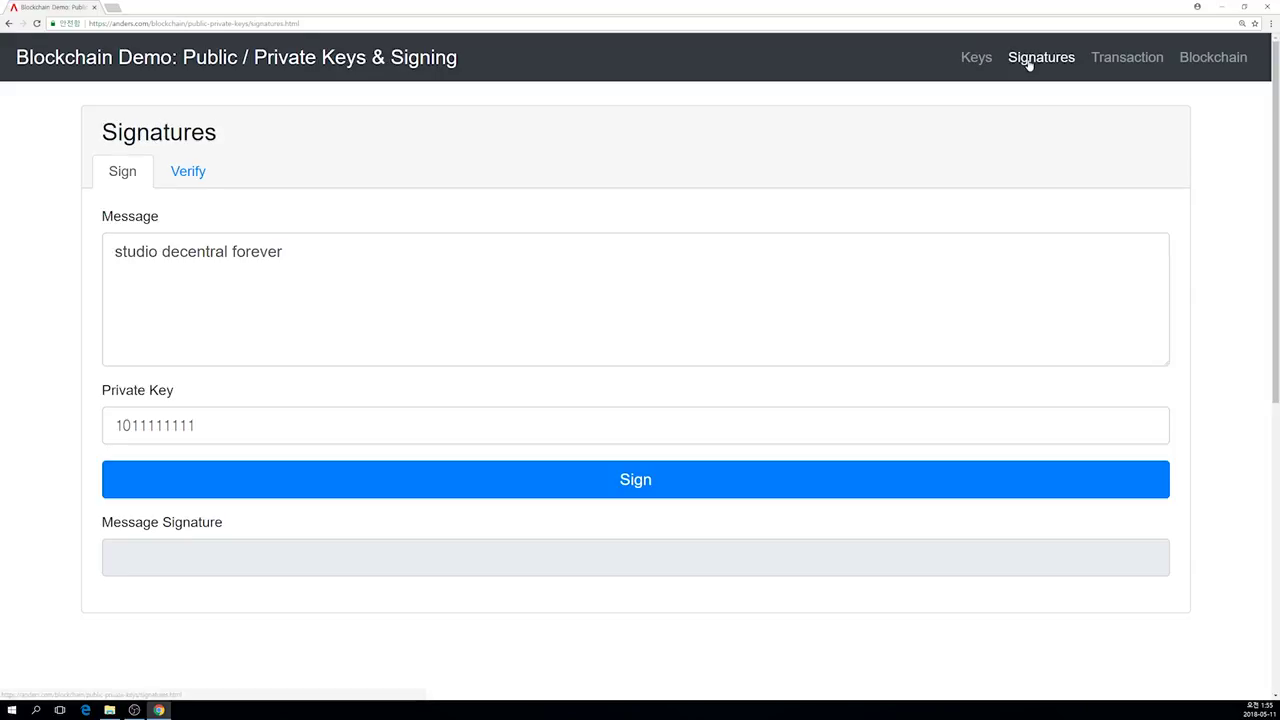
{"action": "left_click", "coordinate": [1108, 63]}
{"action": "left_click", "coordinate": [1062, 66]}
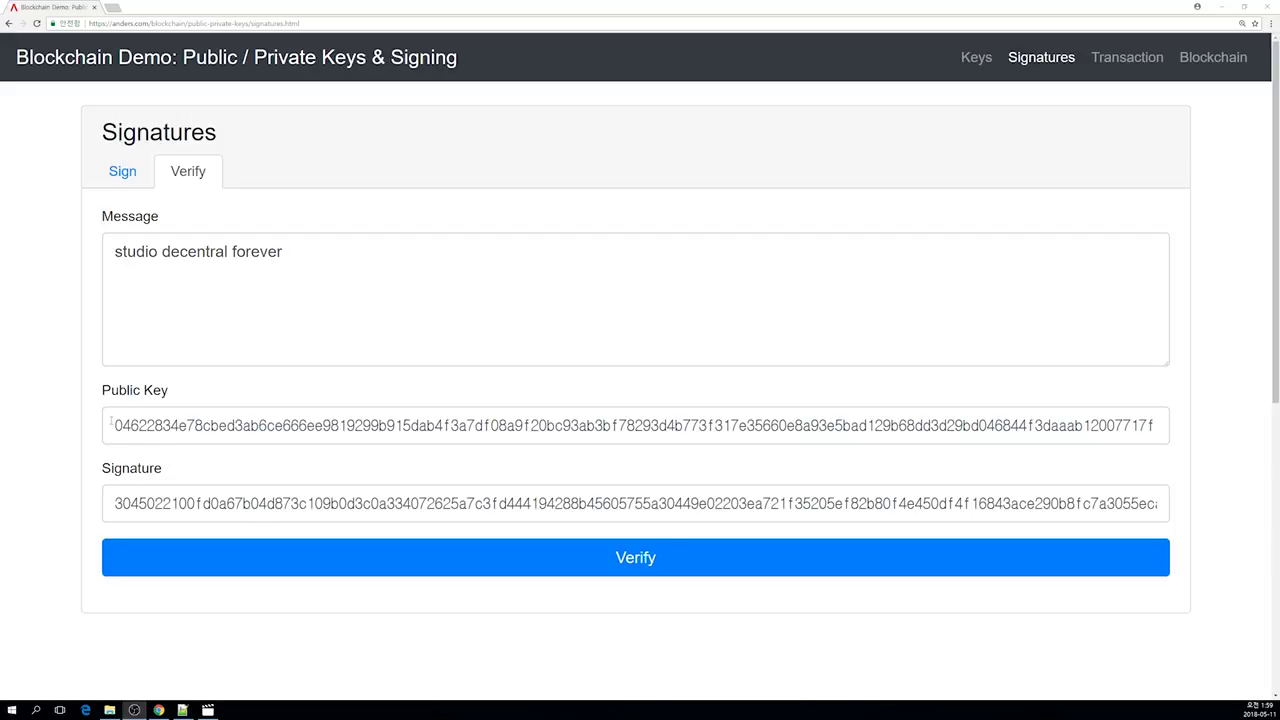
{"action": "left_click", "coordinate": [315, 545]}
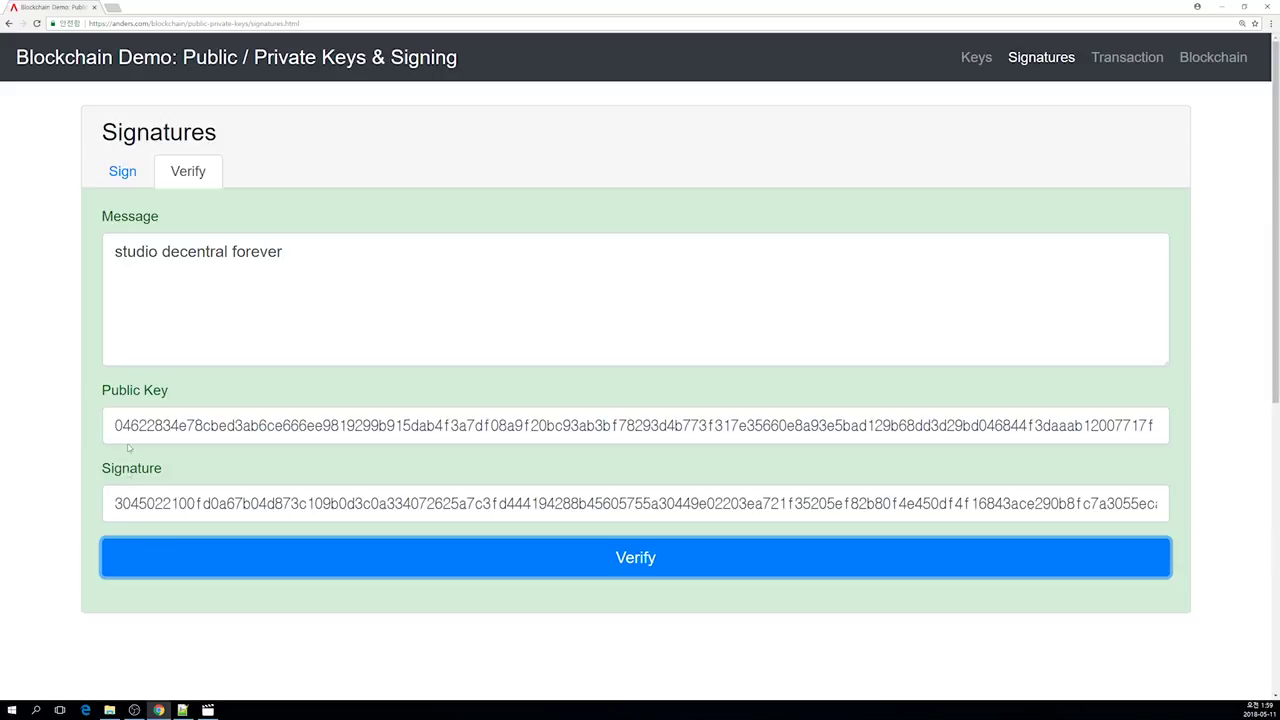
{"action": "left_click", "coordinate": [196, 563]}
Step: Delete '04622834' from the public key so verification fails, then open the Transaction page
{"action": "left_click_drag", "start_coordinate": [179, 425], "coordinate": [86, 428]}
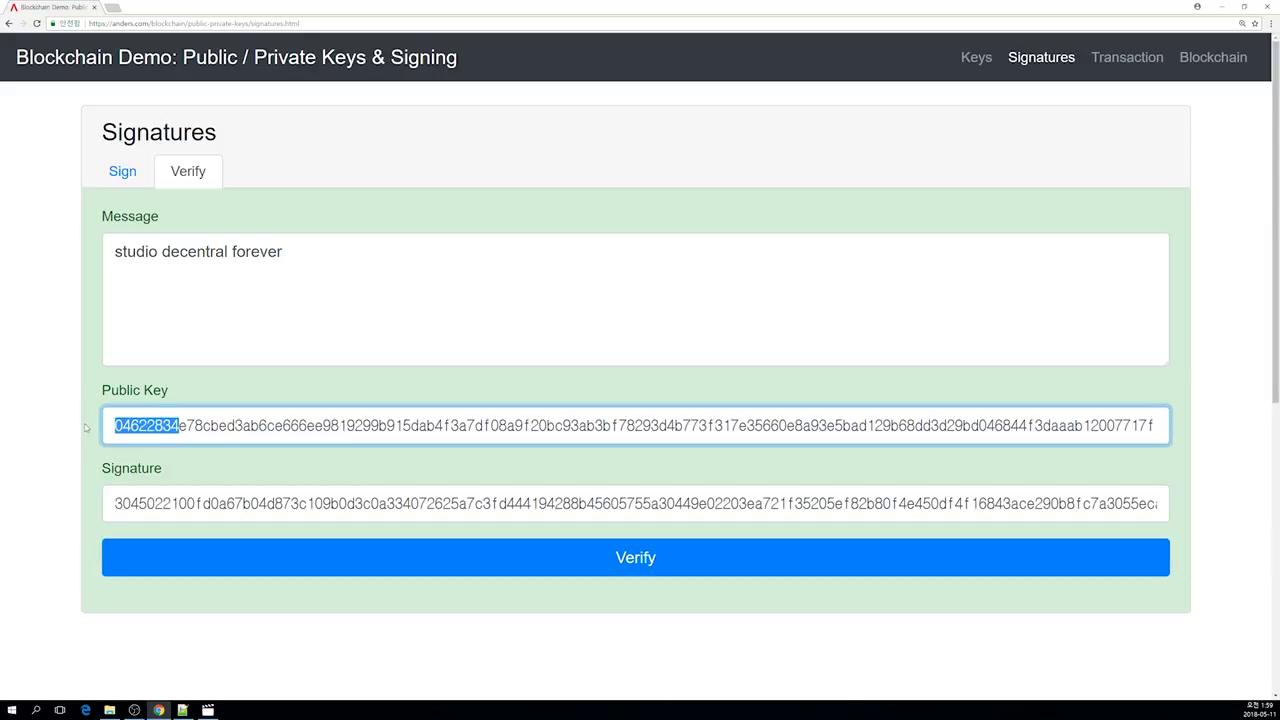
{"action": "key", "text": "BackSpace"}
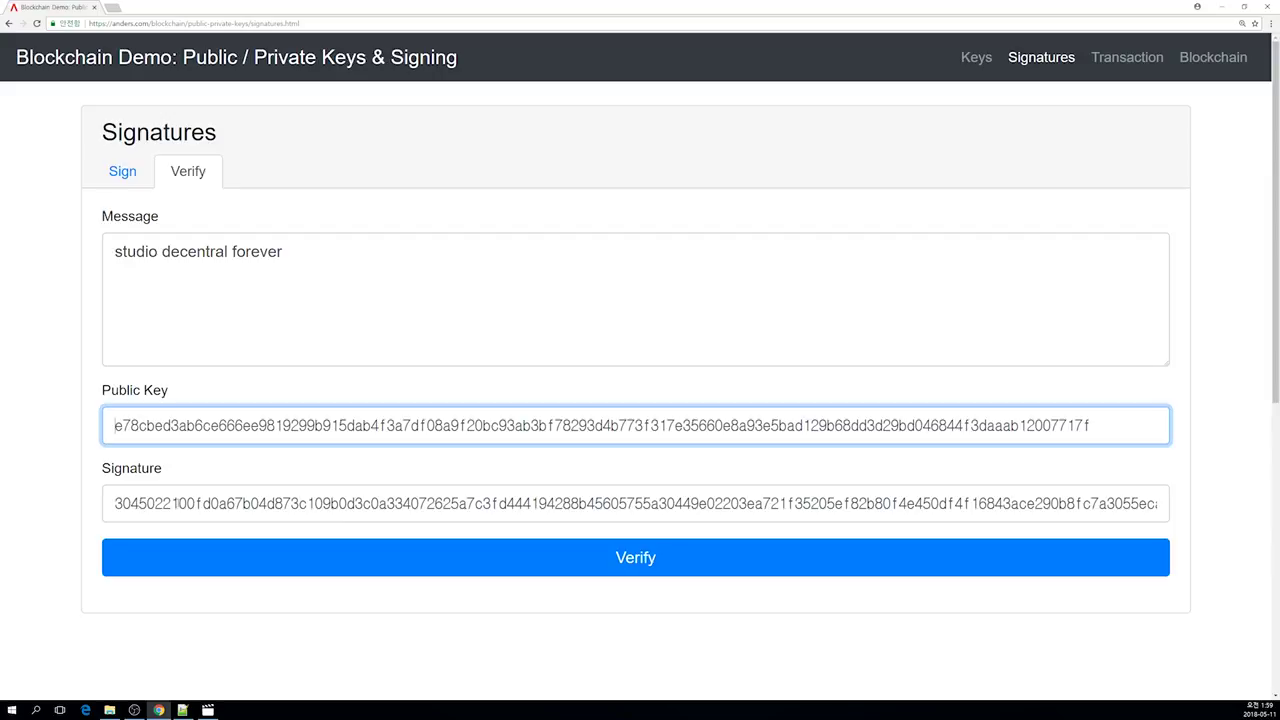
{"action": "left_click", "coordinate": [170, 557]}
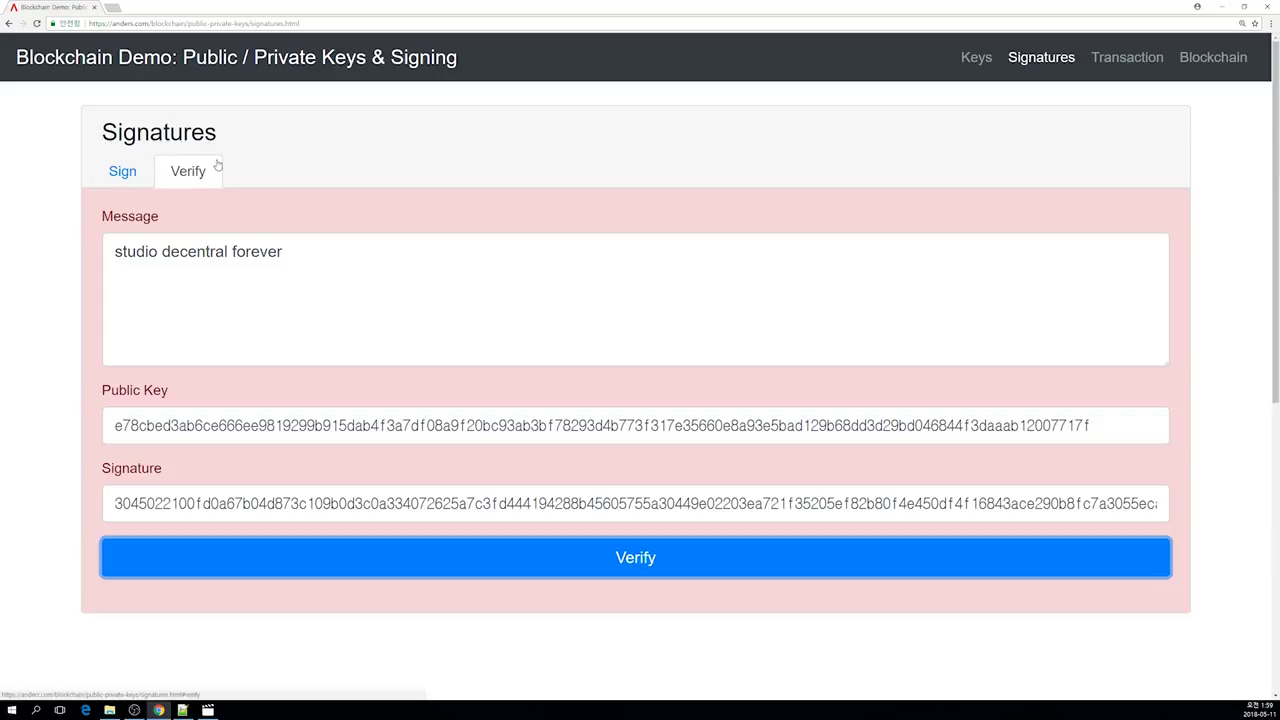
{"action": "left_click", "coordinate": [1113, 58]}
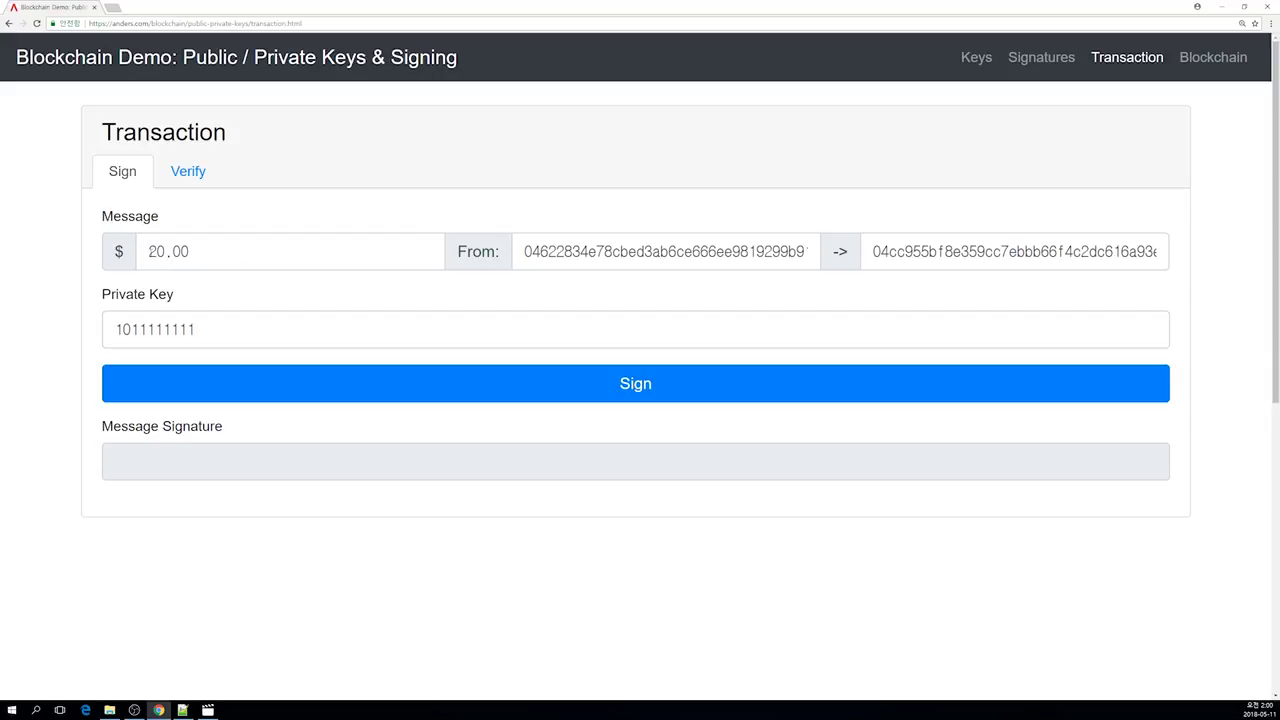
Step: Inspect the transaction's $20.00 amount, From and To addresses, and private key
{"action": "double_click", "coordinate": [201, 252]}
{"action": "left_click", "coordinate": [201, 252]}
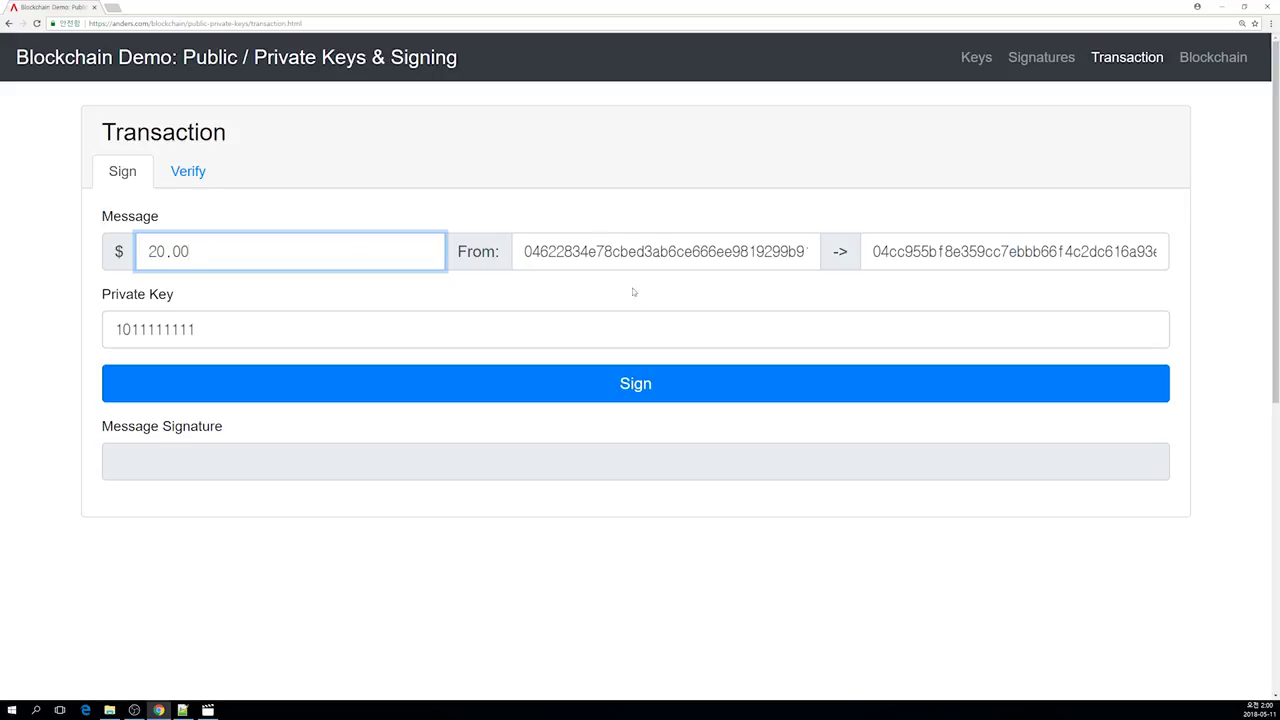
{"action": "left_click_drag", "start_coordinate": [521, 251], "coordinate": [718, 251]}
{"action": "left_click", "coordinate": [866, 256]}
{"action": "left_click_drag", "start_coordinate": [889, 251], "coordinate": [1014, 251]}
{"action": "left_click", "coordinate": [1014, 251]}
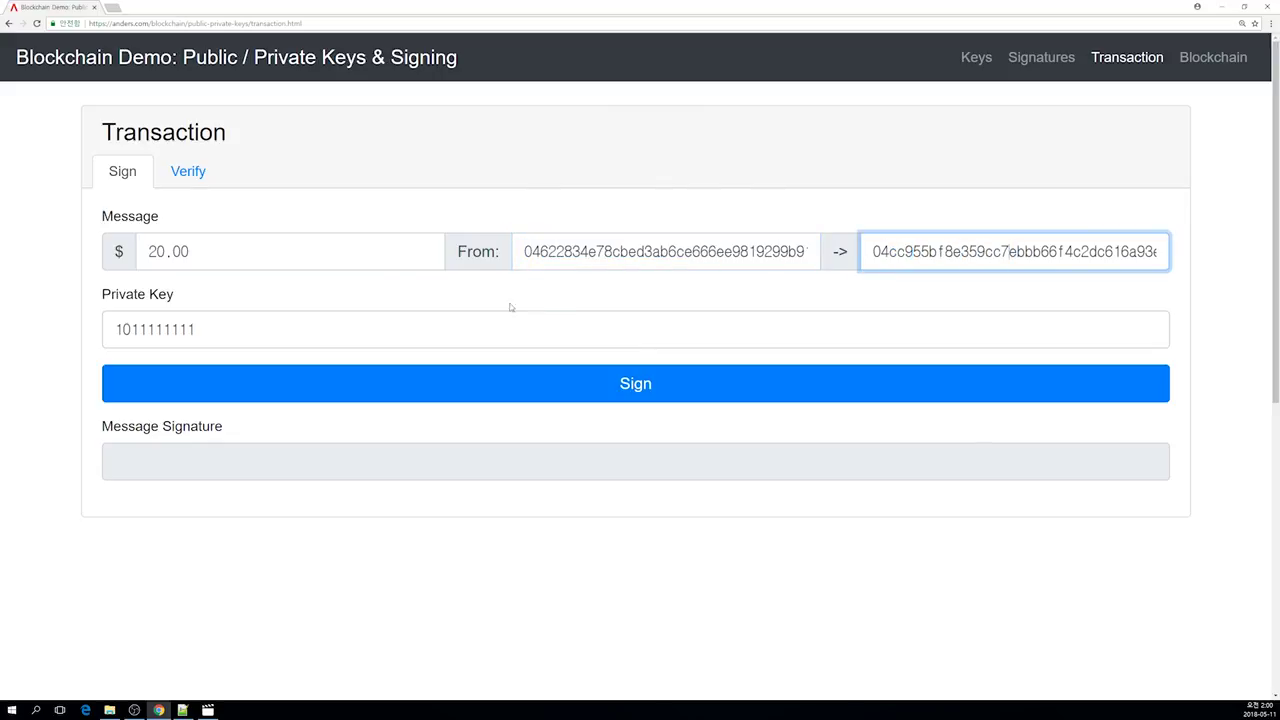
{"action": "left_click_drag", "start_coordinate": [198, 329], "coordinate": [120, 329]}
{"action": "left_click", "coordinate": [120, 329]}
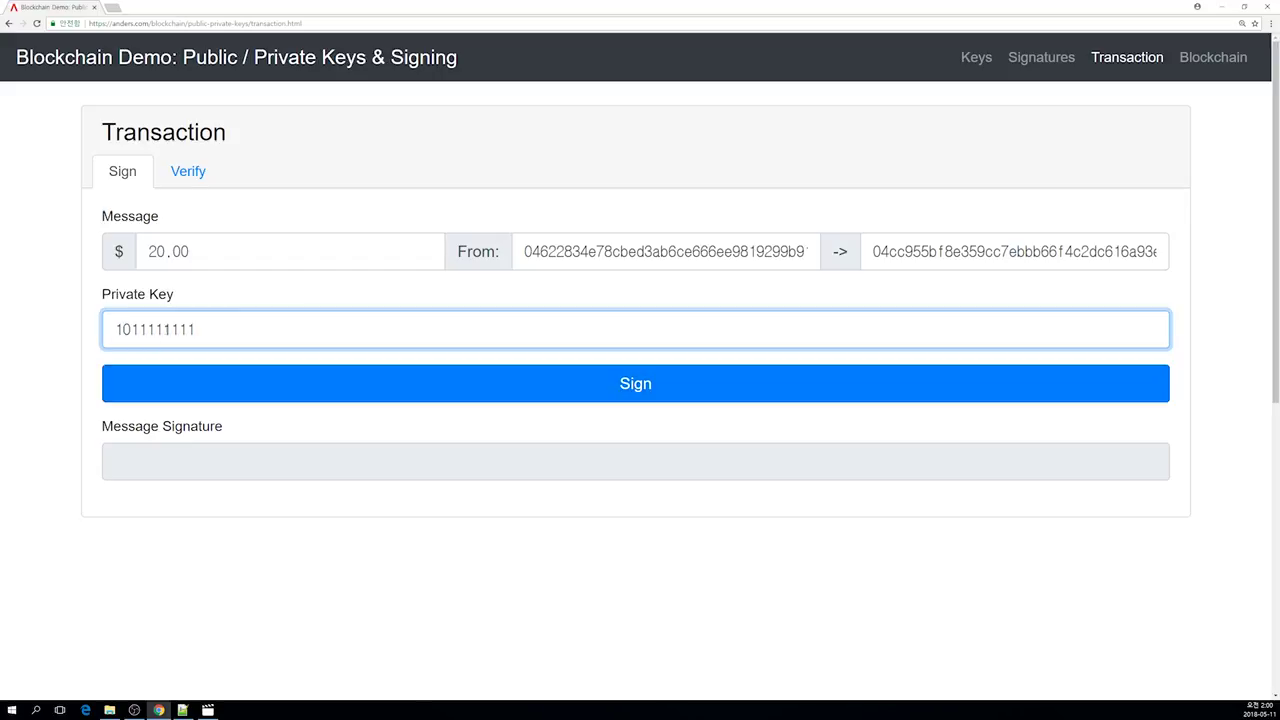
Step: Sign the $20.00 transaction and switch to its Verify tab
{"action": "left_click", "coordinate": [353, 388]}
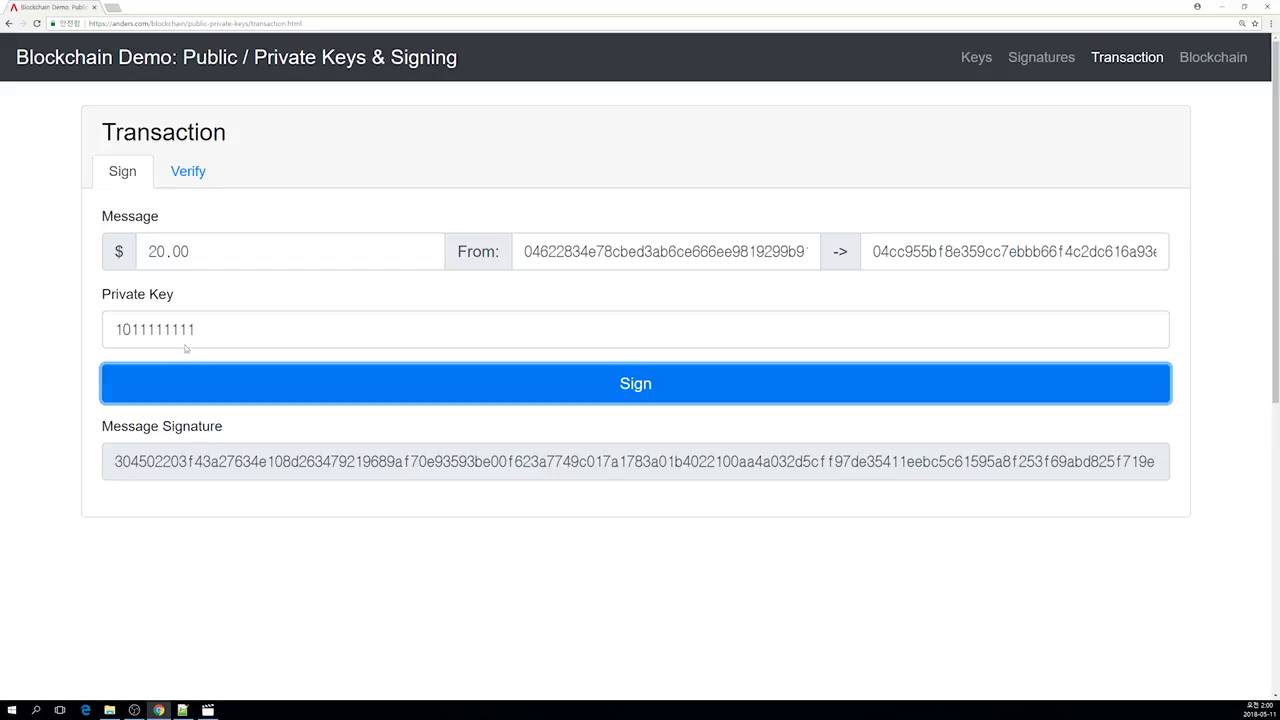
{"action": "left_click_drag", "start_coordinate": [148, 251], "coordinate": [301, 252]}
{"action": "left_click_drag", "start_coordinate": [524, 251], "coordinate": [389, 238]}
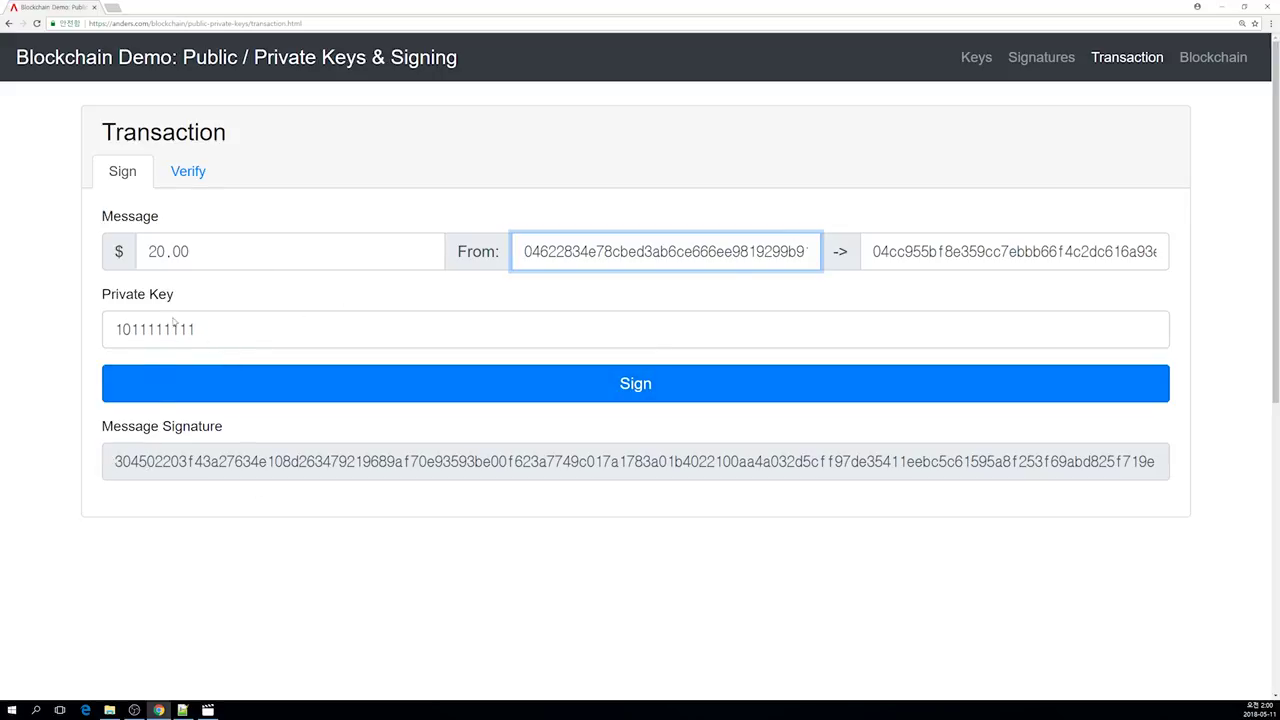
{"action": "left_click", "coordinate": [190, 176]}
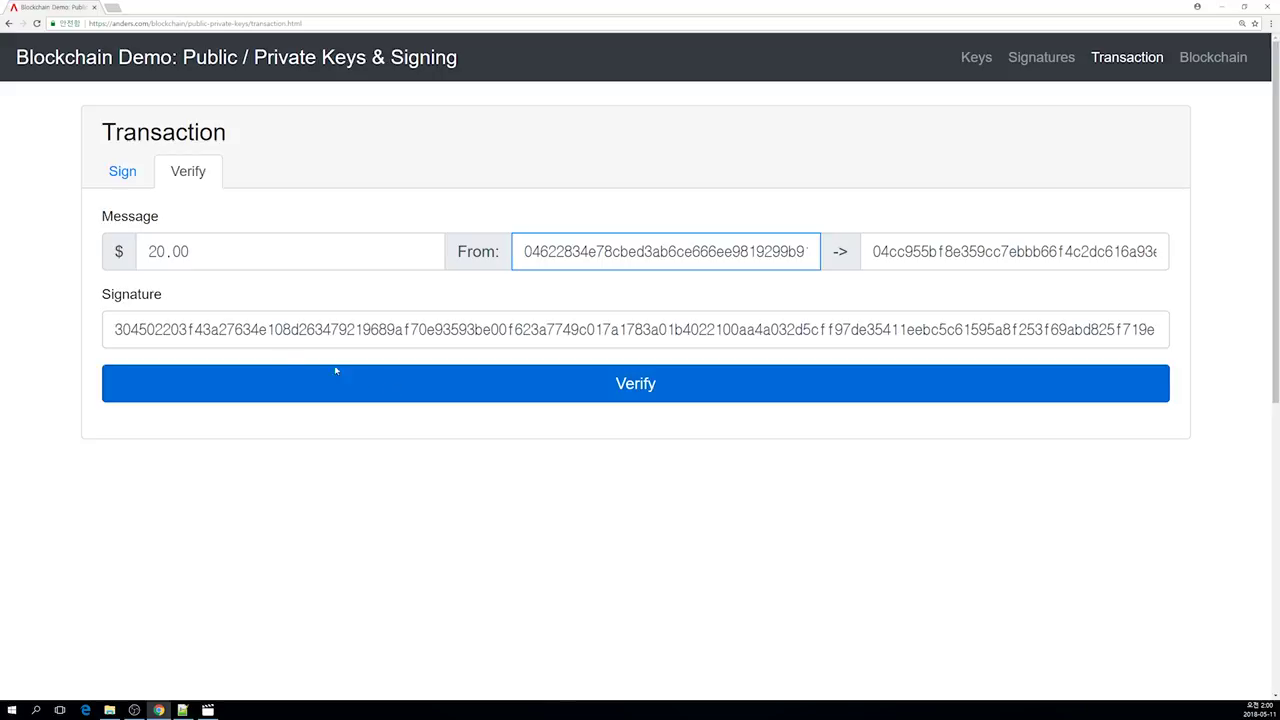
Step: Verify the signed transaction, then delete the start of the To address and re-verify
{"action": "left_click_drag", "start_coordinate": [872, 251], "coordinate": [757, 251]}
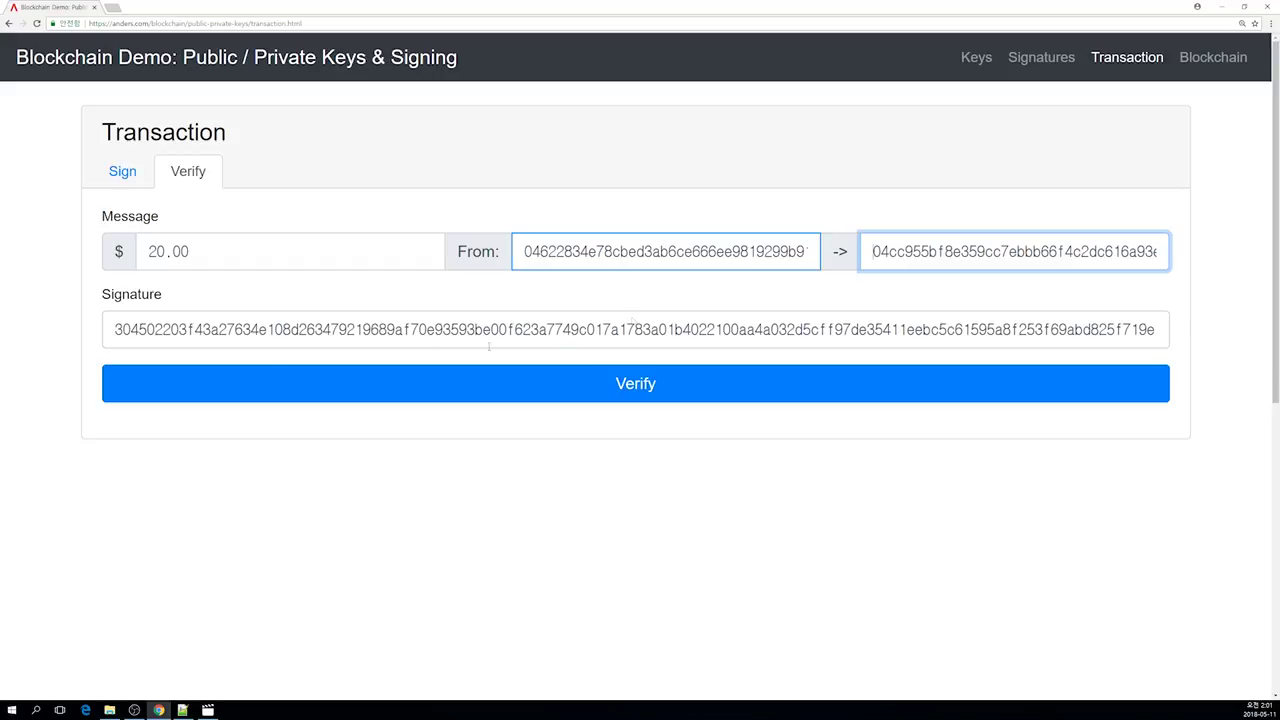
{"action": "left_click", "coordinate": [280, 376]}
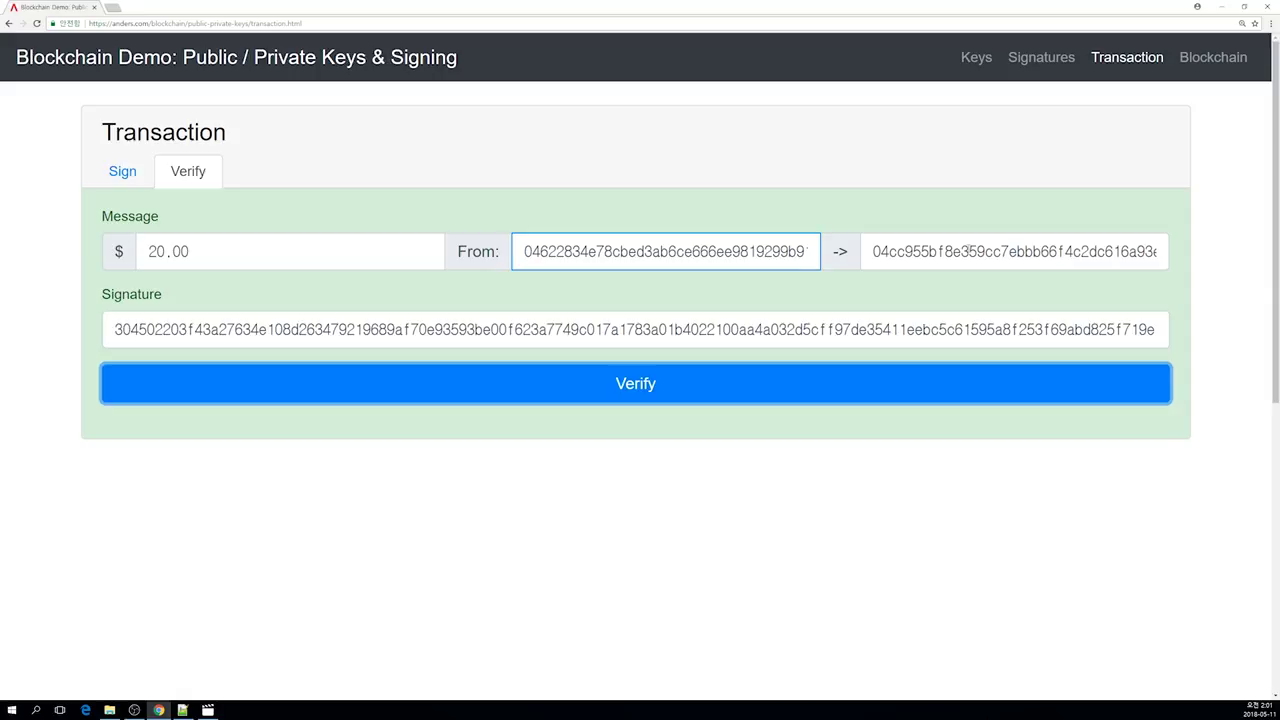
{"action": "left_click_drag", "start_coordinate": [961, 251], "coordinate": [768, 242]}
{"action": "key", "text": "BackSpace"}
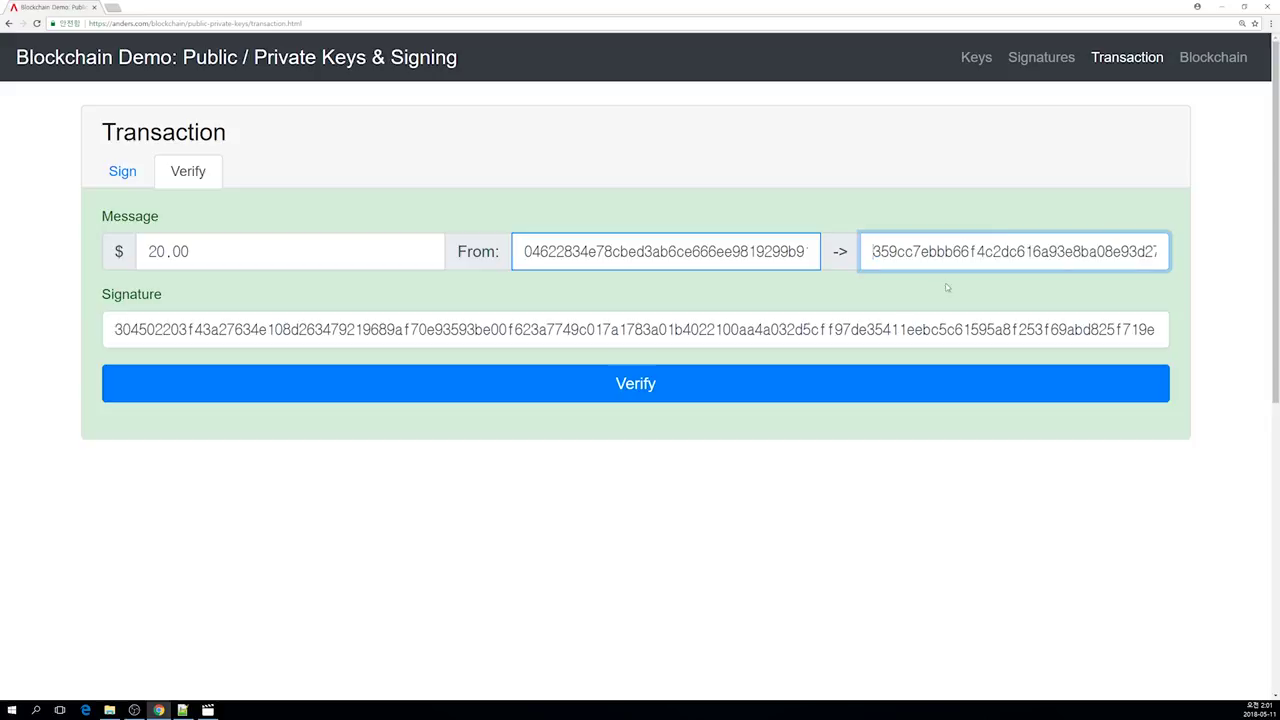
{"action": "left_click", "coordinate": [771, 386]}
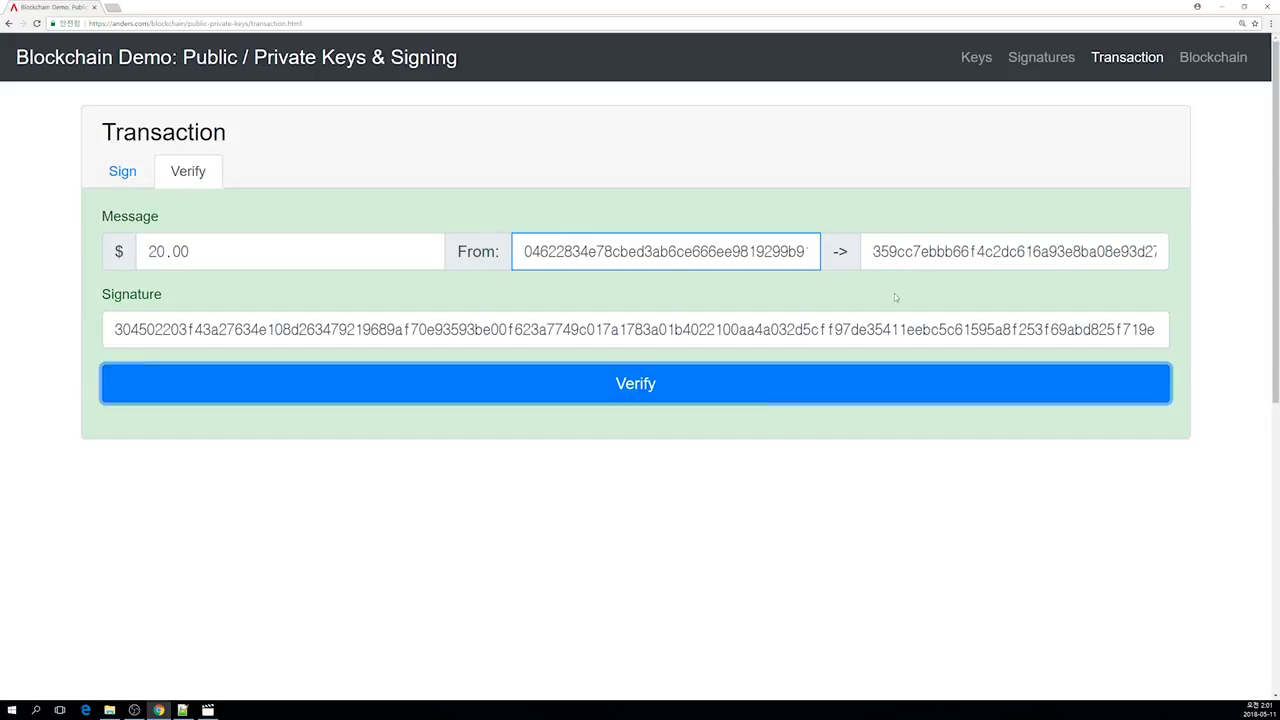
{"action": "left_click", "coordinate": [852, 379]}
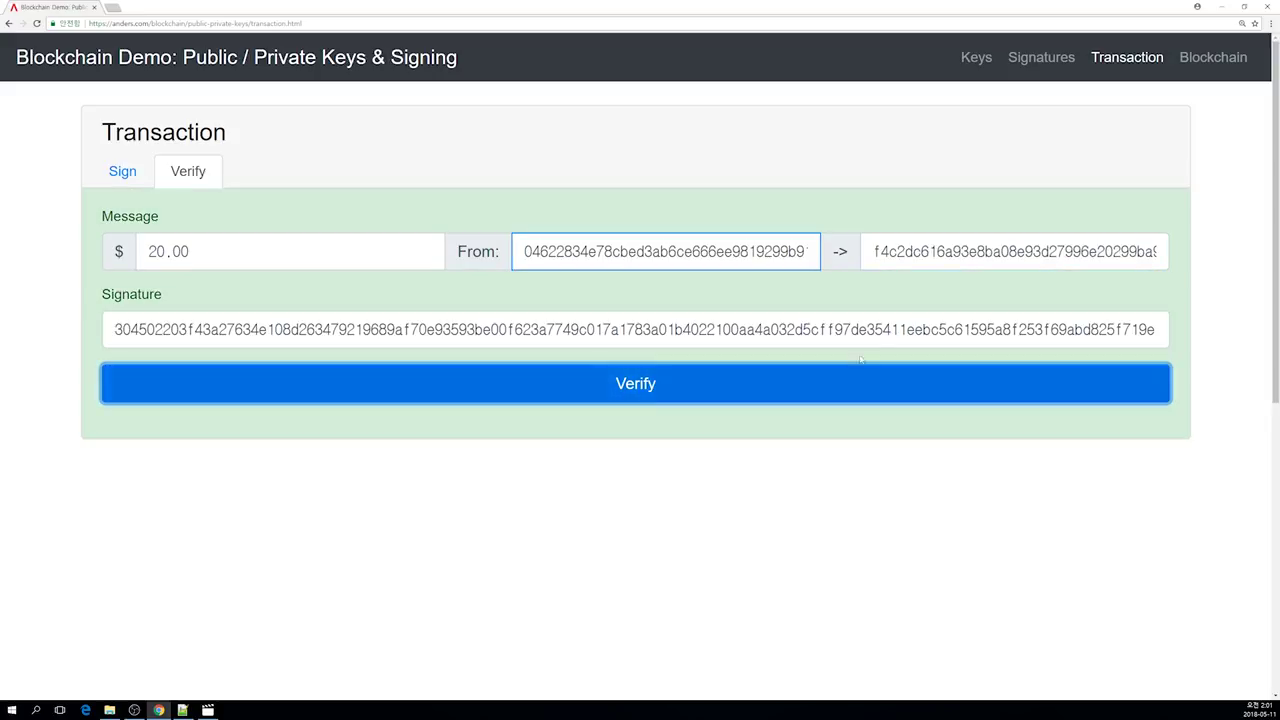
Step: Delete three more chunks from the To address, re-verifying after each
{"action": "left_click_drag", "start_coordinate": [995, 251], "coordinate": [801, 266]}
{"action": "key", "text": "BackSpace"}
{"action": "left_click", "coordinate": [844, 384]}
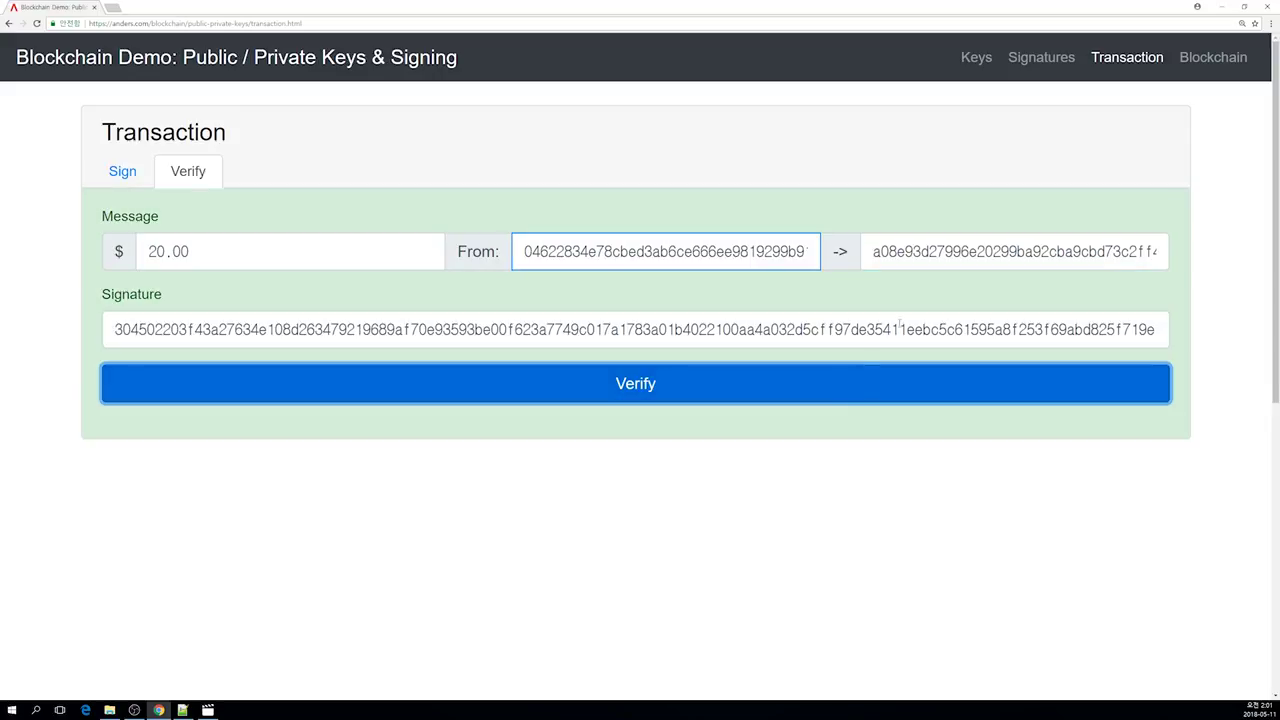
{"action": "left_click_drag", "start_coordinate": [1017, 253], "coordinate": [804, 289]}
{"action": "key", "text": "BackSpace"}
{"action": "left_click", "coordinate": [827, 387]}
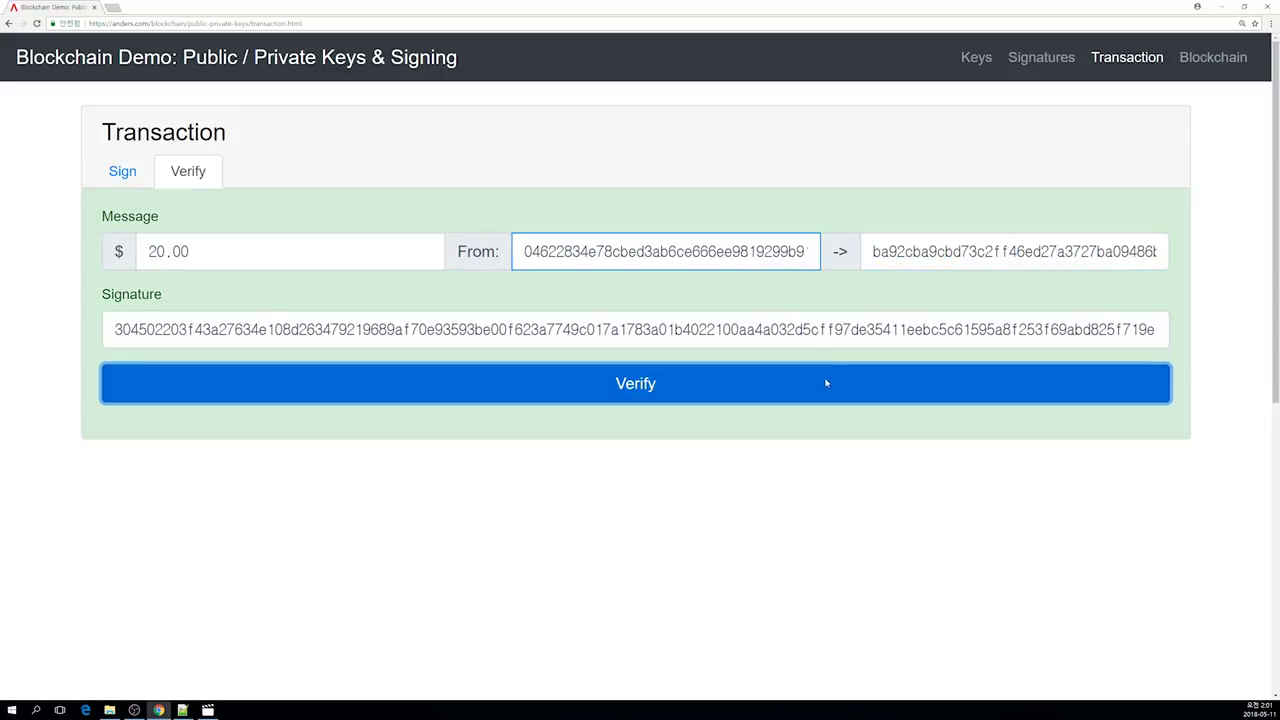
{"action": "left_click_drag", "start_coordinate": [977, 252], "coordinate": [836, 254]}
{"action": "key", "text": "BackSpace"}
{"action": "left_click", "coordinate": [751, 375]}
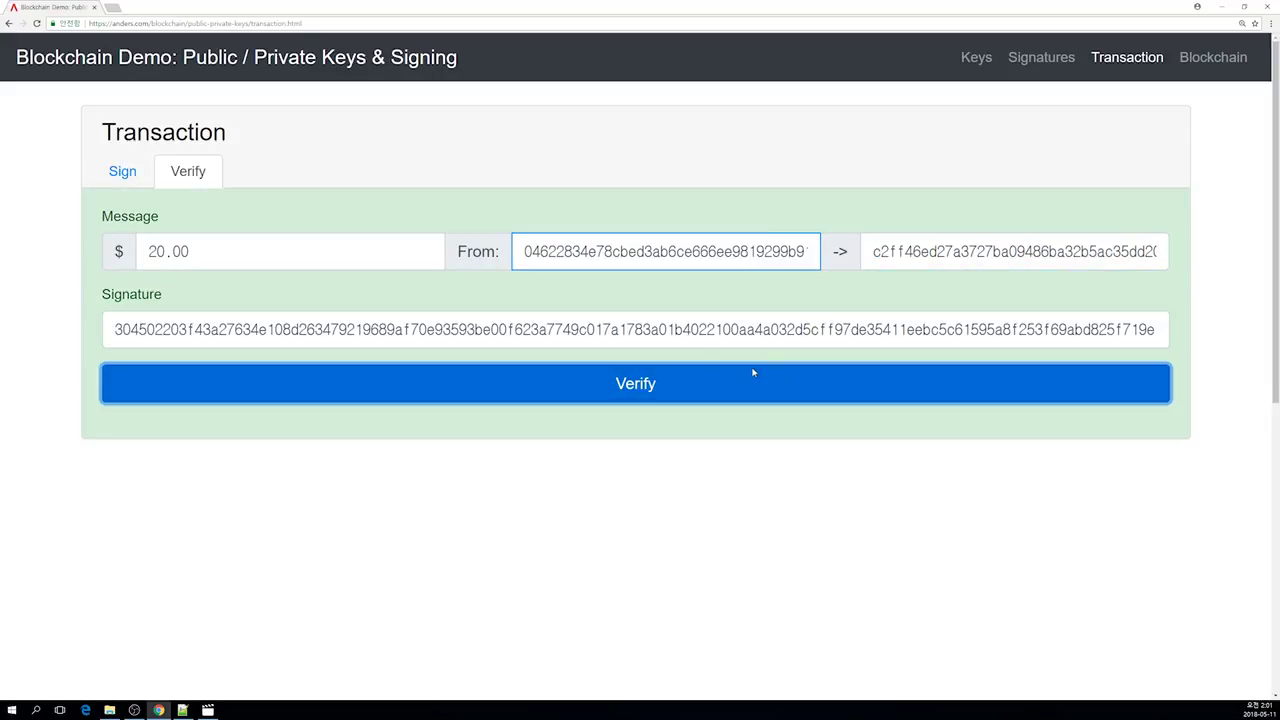
Step: Return to the Sign tab and trim more leading characters from the To address
{"action": "left_click", "coordinate": [124, 174]}
{"action": "left_click_drag", "start_coordinate": [1014, 252], "coordinate": [868, 252]}
{"action": "key", "text": "BackSpace"}
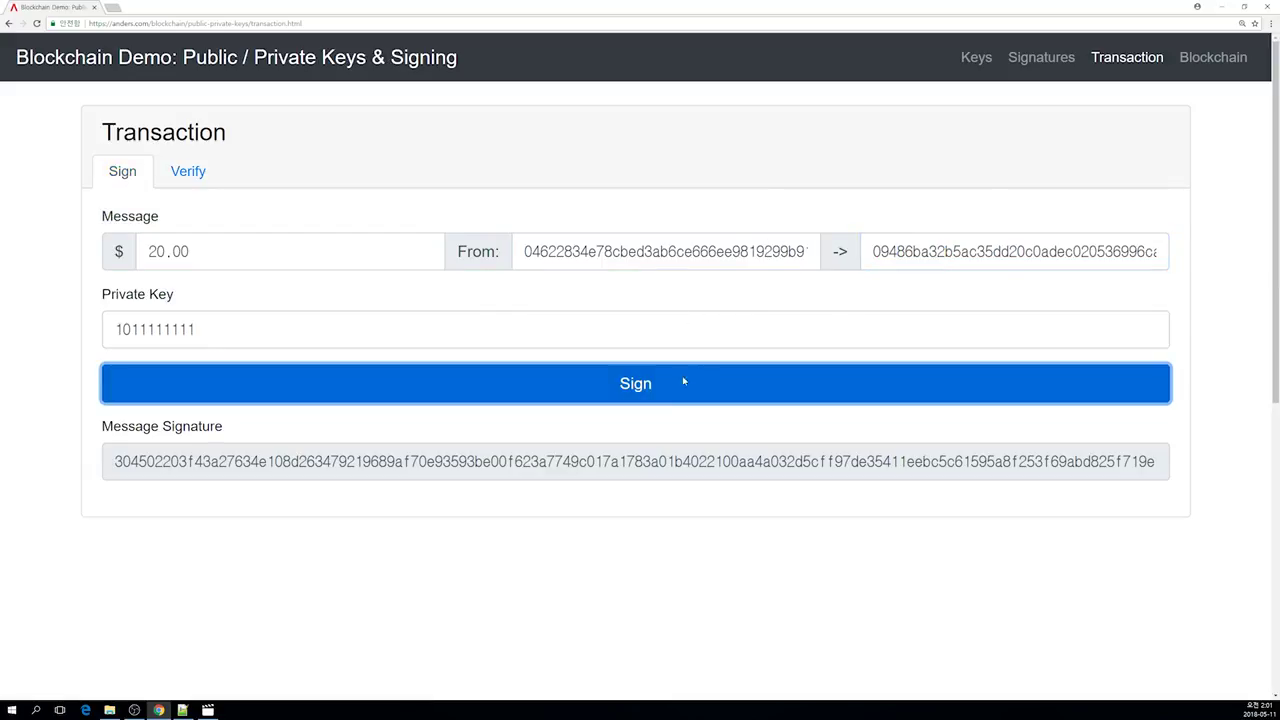
Step: Trim chunks from the start of the recipient address, re-signing the transaction after each
{"action": "left_click", "coordinate": [671, 385]}
{"action": "left_click", "coordinate": [889, 253]}
{"action": "left_click_drag", "start_coordinate": [1014, 252], "coordinate": [870, 252]}
{"action": "key", "text": "BackSpace"}
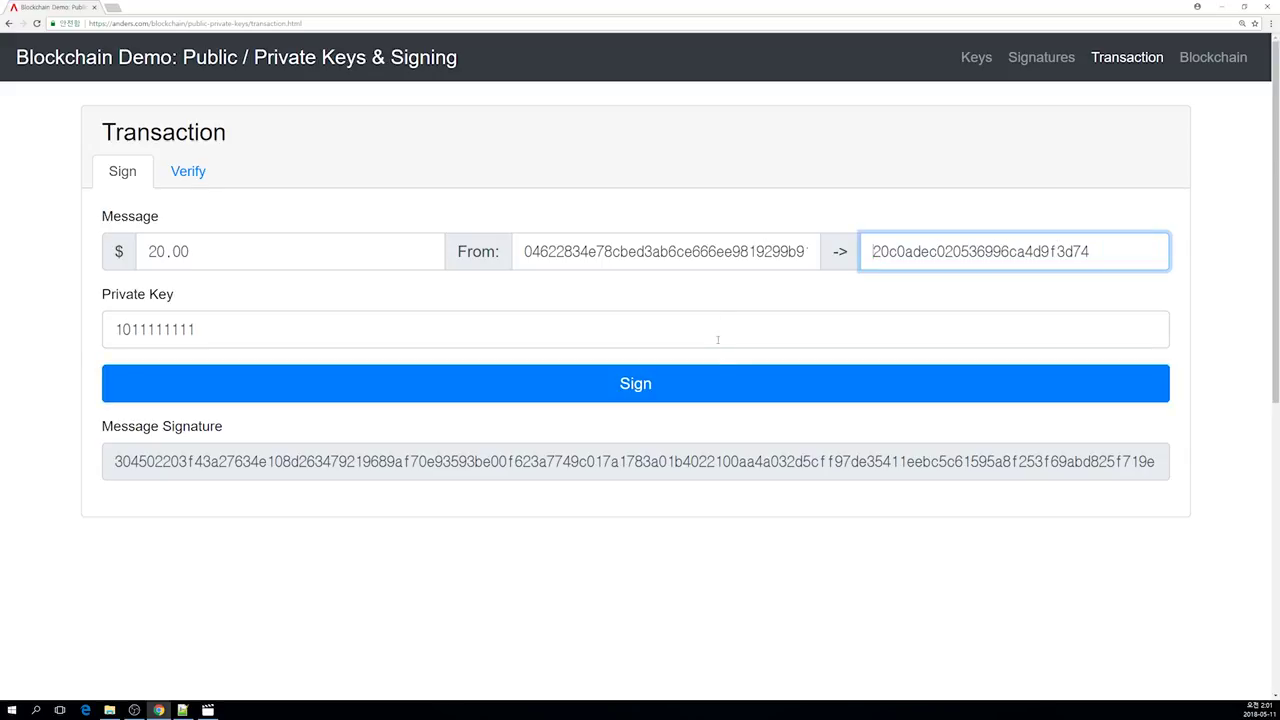
{"action": "left_click", "coordinate": [718, 377]}
{"action": "mouse_move", "coordinate": [972, 463]}
{"action": "left_mouse_down"}
{"action": "mouse_move", "coordinate": [1165, 465]}
{"action": "mouse_move", "coordinate": [1181, 407]}
{"action": "left_mouse_up"}
{"action": "left_click_drag", "start_coordinate": [928, 252], "coordinate": [872, 252]}
{"action": "key", "text": "BackSpace"}
{"action": "left_click", "coordinate": [885, 378]}
{"action": "left_click_drag", "start_coordinate": [955, 252], "coordinate": [846, 303]}
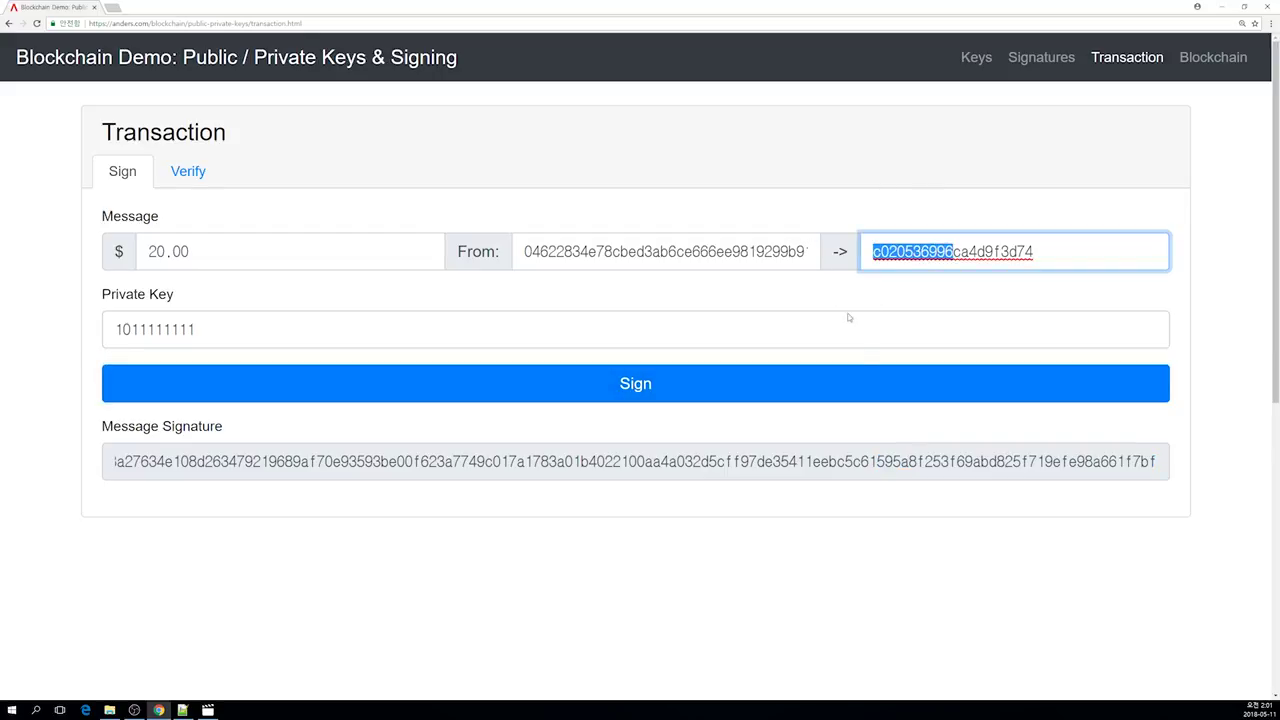
{"action": "key", "text": "BackSpace"}
{"action": "left_click", "coordinate": [866, 368]}
{"action": "left_click", "coordinate": [869, 252]}
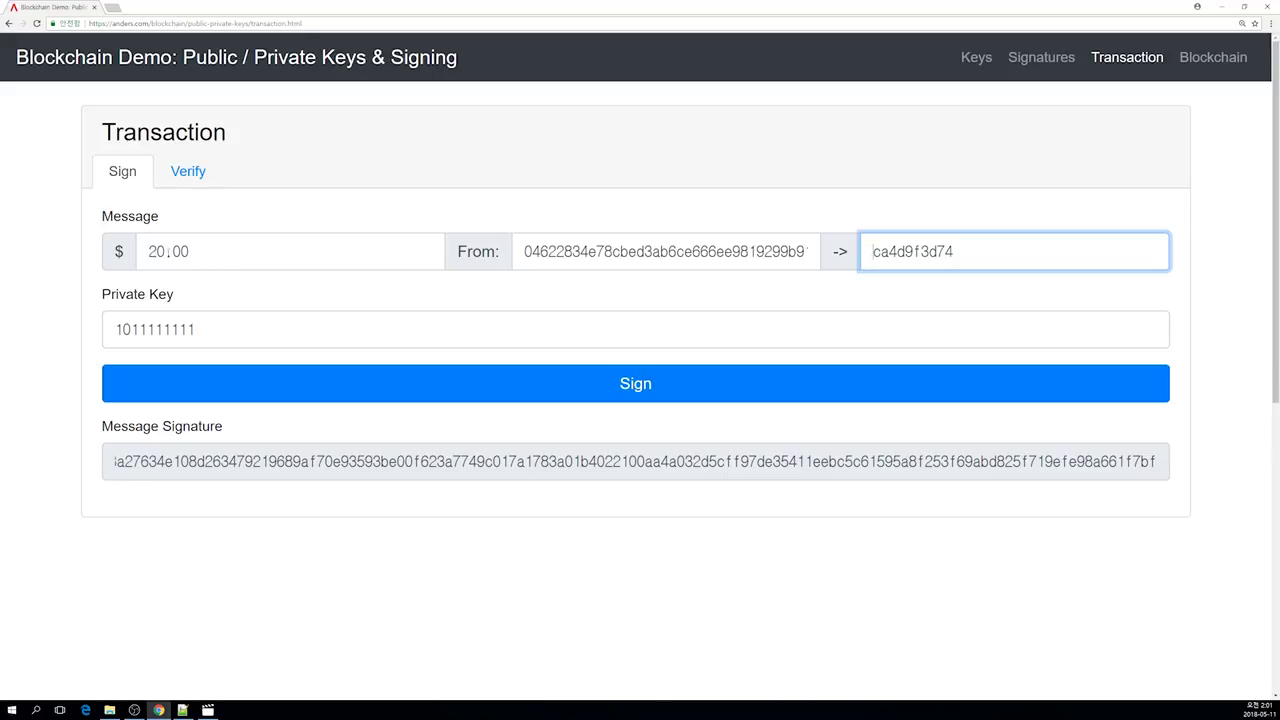
Step: Append 'dfgdfg43434gfhbvndfg' to the recipient address and sign the $20.00 transaction
{"action": "left_click_drag", "start_coordinate": [148, 251], "coordinate": [190, 251]}
{"action": "left_click", "coordinate": [190, 251]}
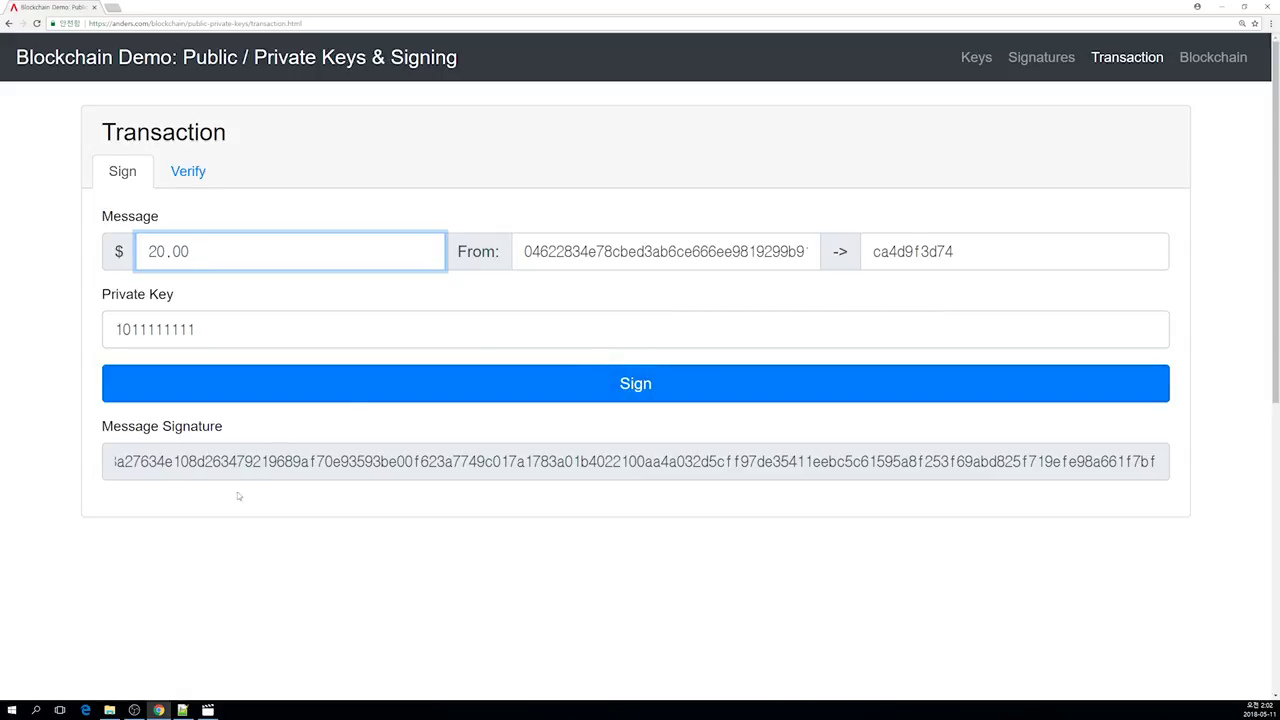
{"action": "left_click", "coordinate": [105, 428]}
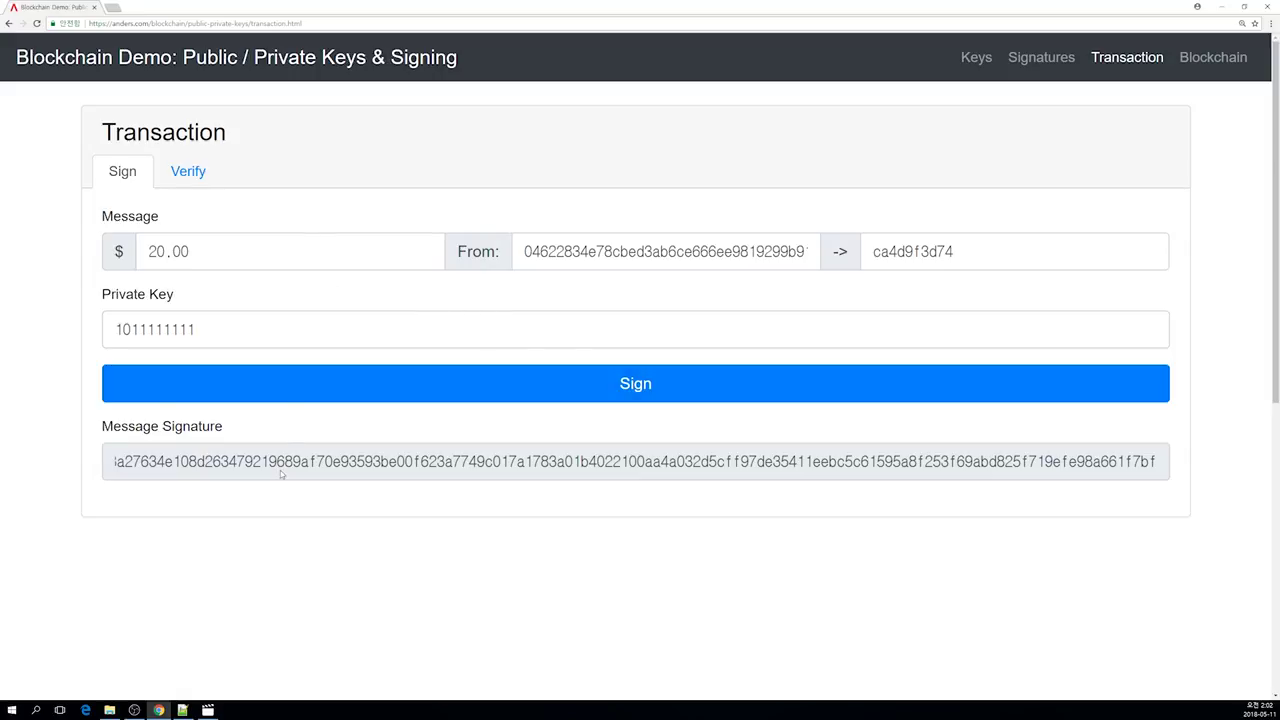
{"action": "left_click", "coordinate": [198, 176]}
{"action": "left_click", "coordinate": [140, 171]}
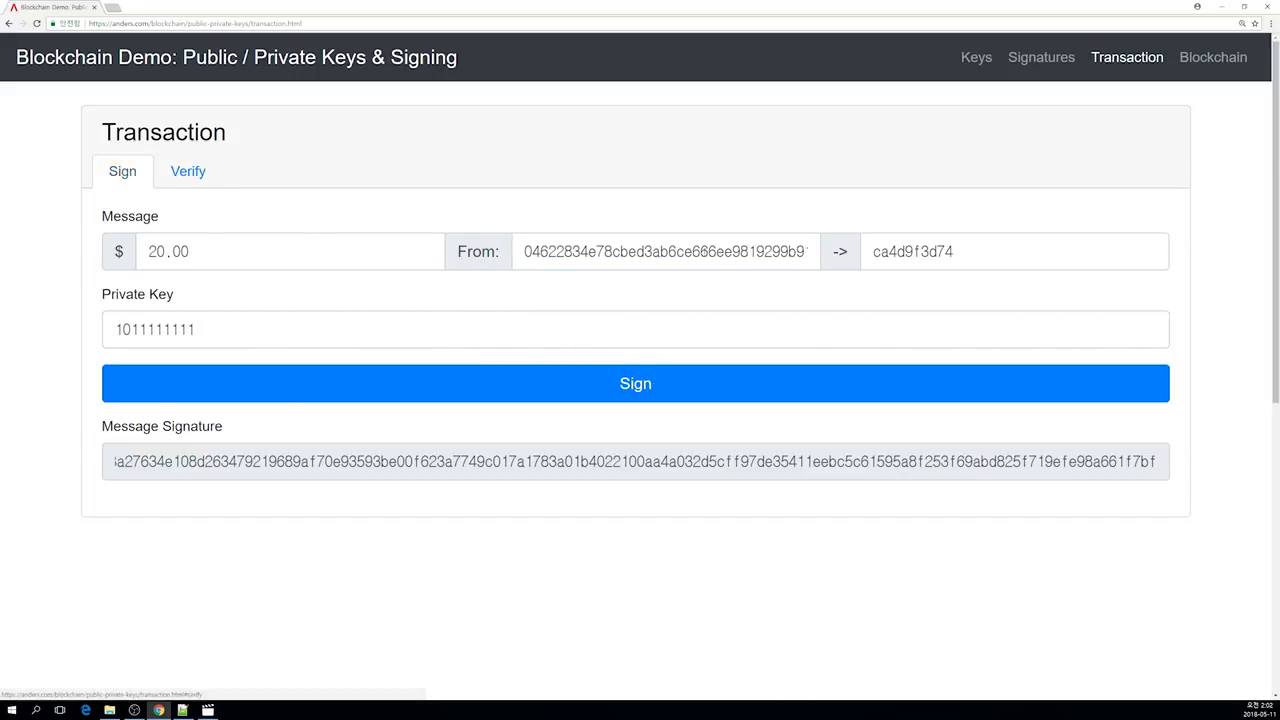
{"action": "left_click_drag", "start_coordinate": [876, 249], "coordinate": [976, 244]}
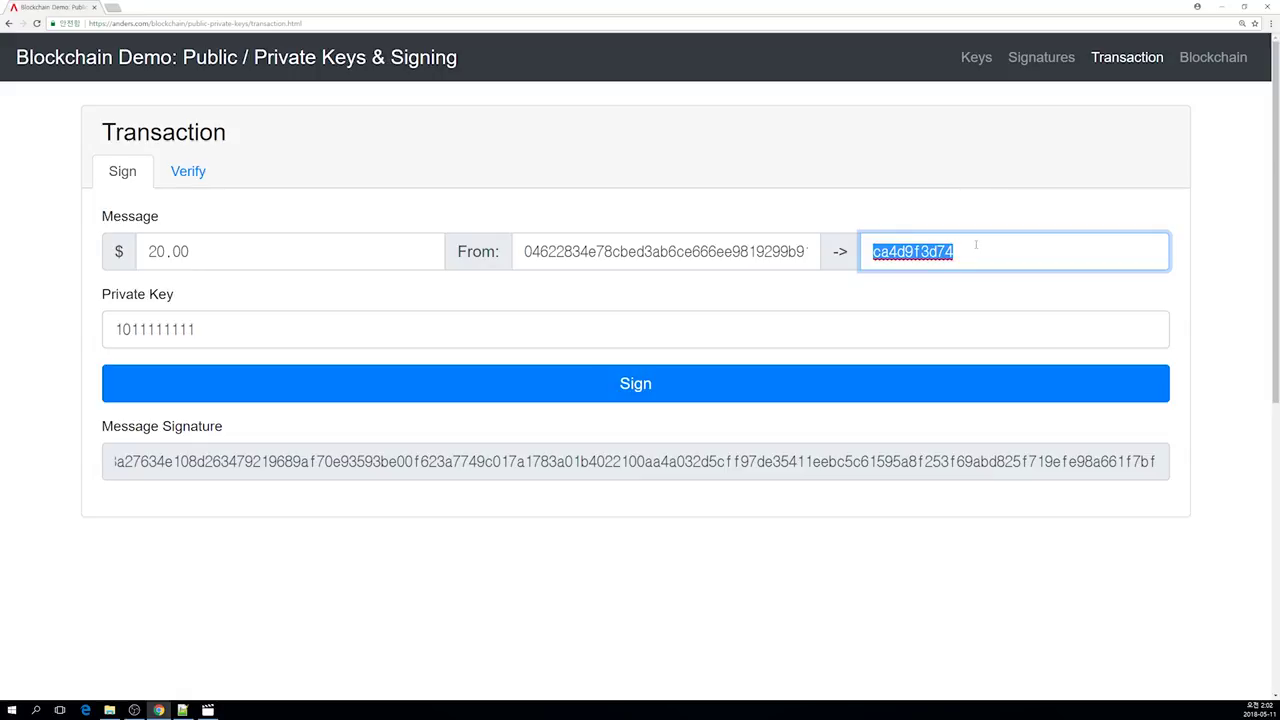
{"action": "left_click", "coordinate": [975, 245]}
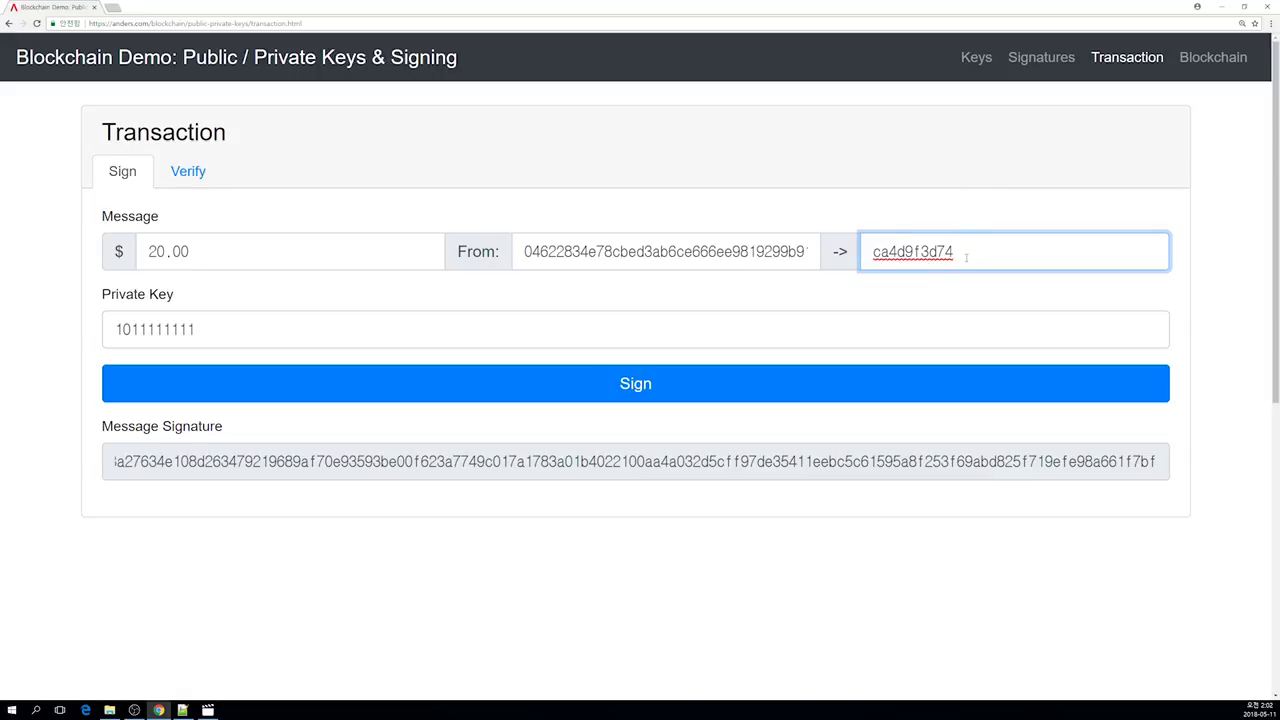
{"action": "type", "text": "dfgdfg43"}
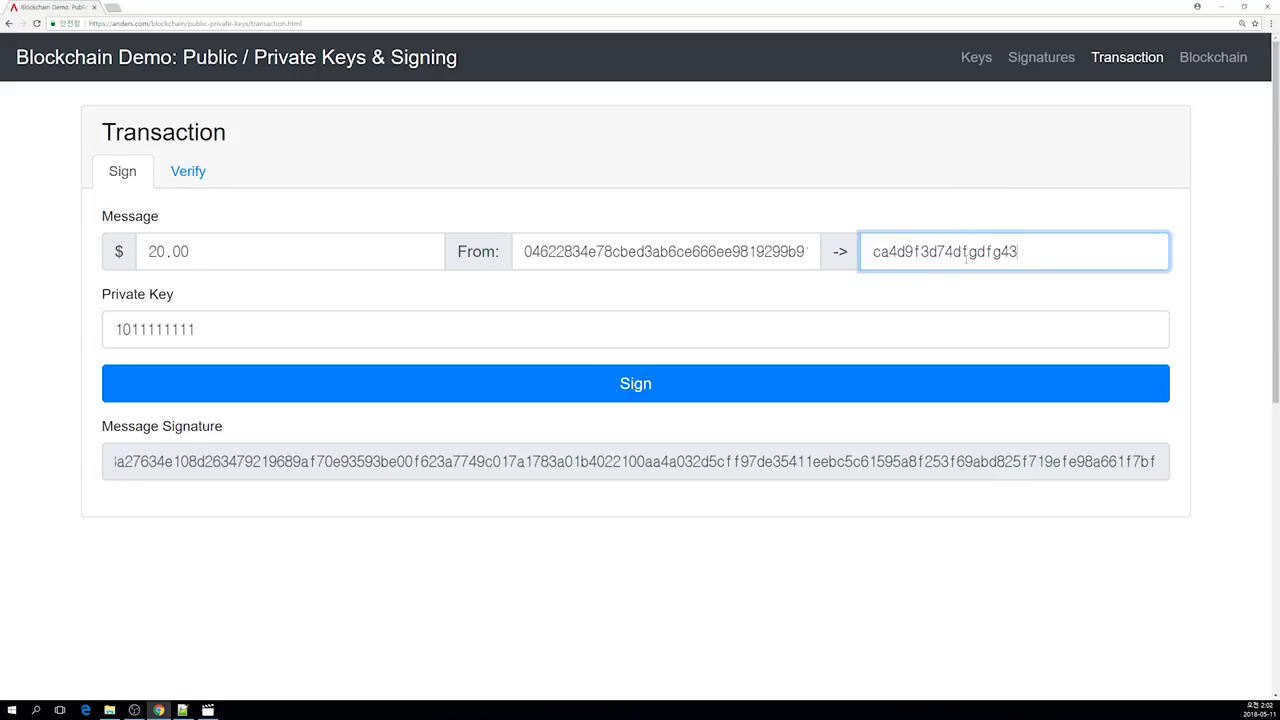
{"action": "type", "text": "434gfhbvndfg"}
{"action": "left_click", "coordinate": [837, 376]}
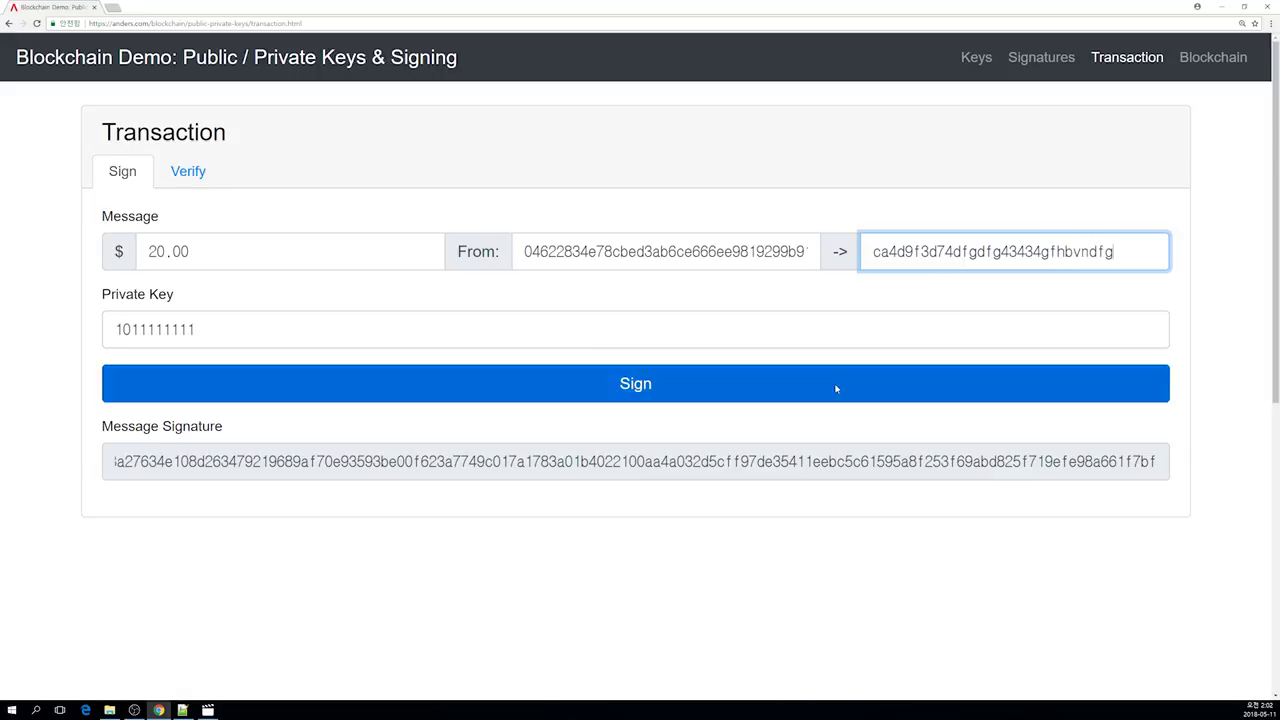
Step: Verify the altered-recipient transaction and inspect the sender key and amount
{"action": "left_click", "coordinate": [190, 182]}
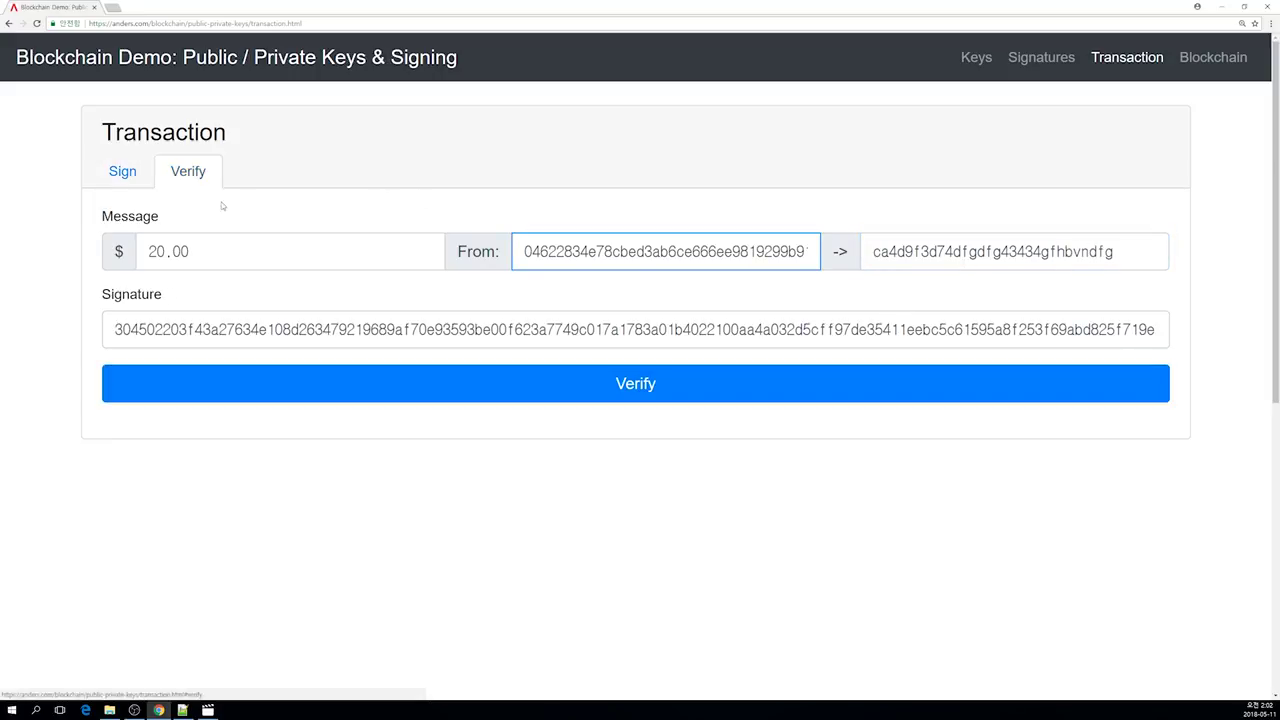
{"action": "left_click", "coordinate": [567, 394]}
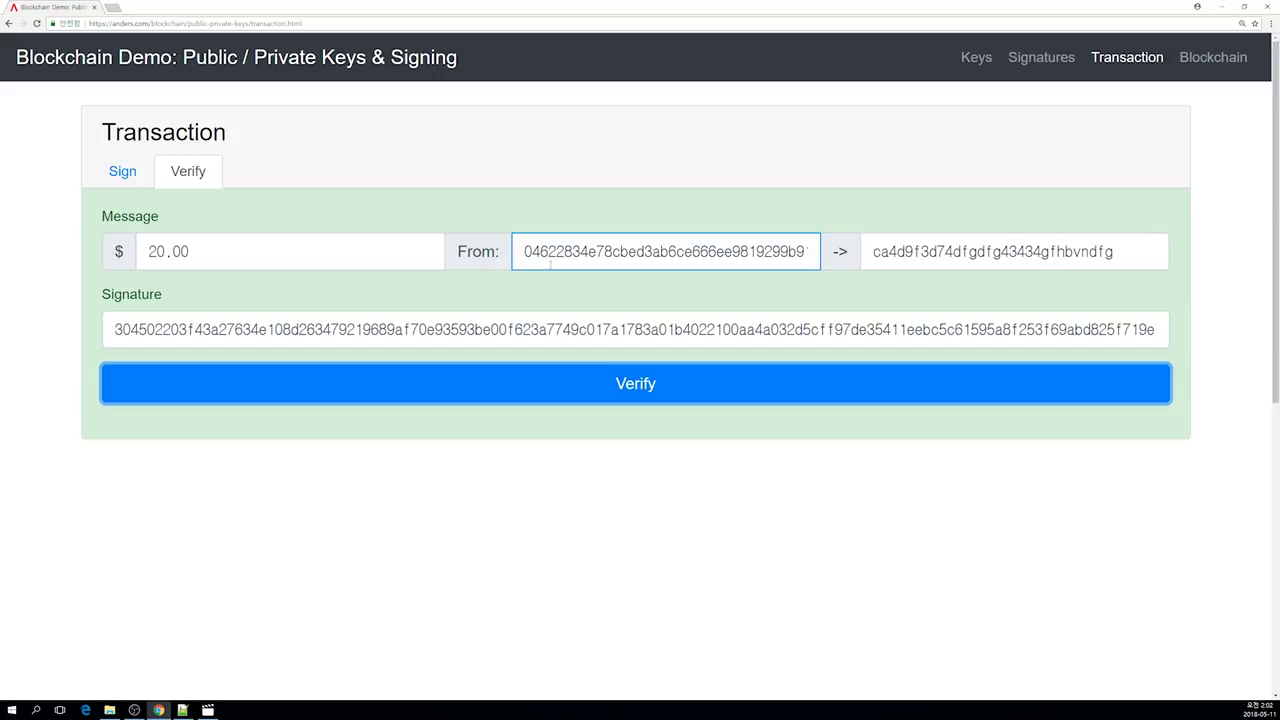
{"action": "left_click", "coordinate": [525, 251]}
{"action": "left_click_drag", "start_coordinate": [525, 251], "coordinate": [660, 251]}
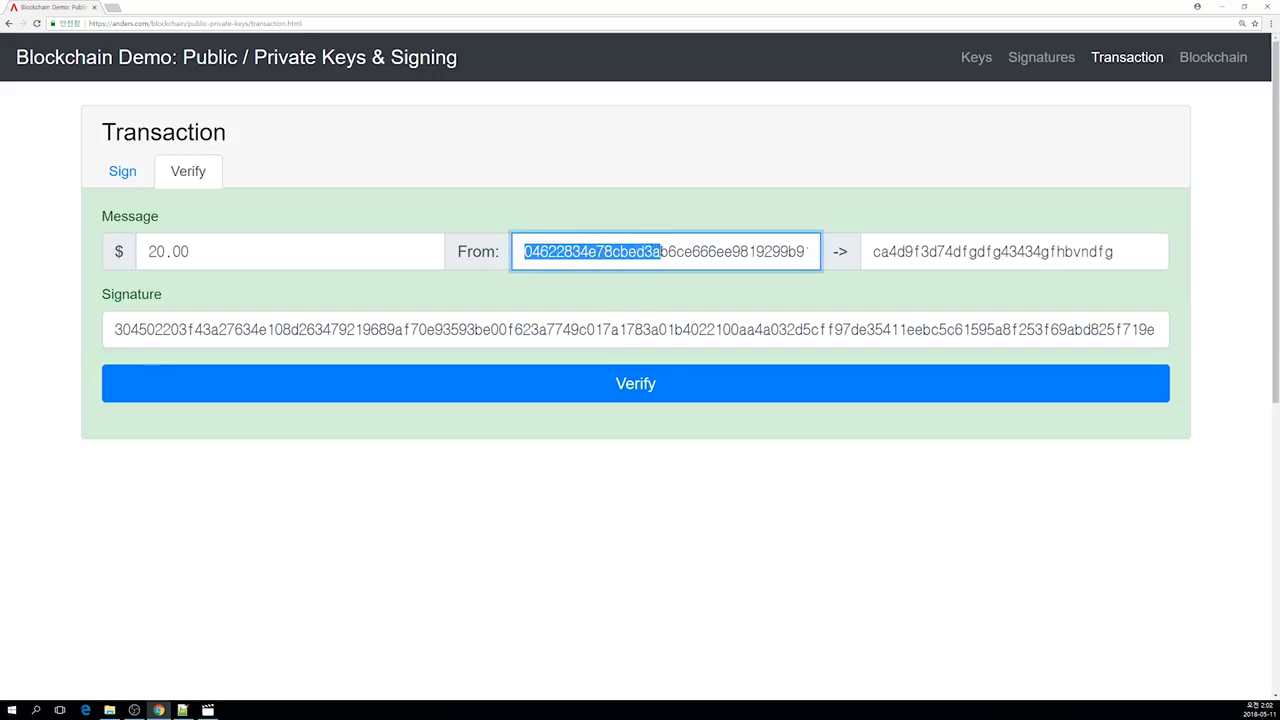
{"action": "left_click_drag", "start_coordinate": [212, 256], "coordinate": [164, 252]}
{"action": "key", "text": "Tab"}
Step: Verify the transaction again, then open the Blockchain page
{"action": "left_click_drag", "start_coordinate": [360, 257], "coordinate": [24, 255]}
{"action": "left_click", "coordinate": [214, 250]}
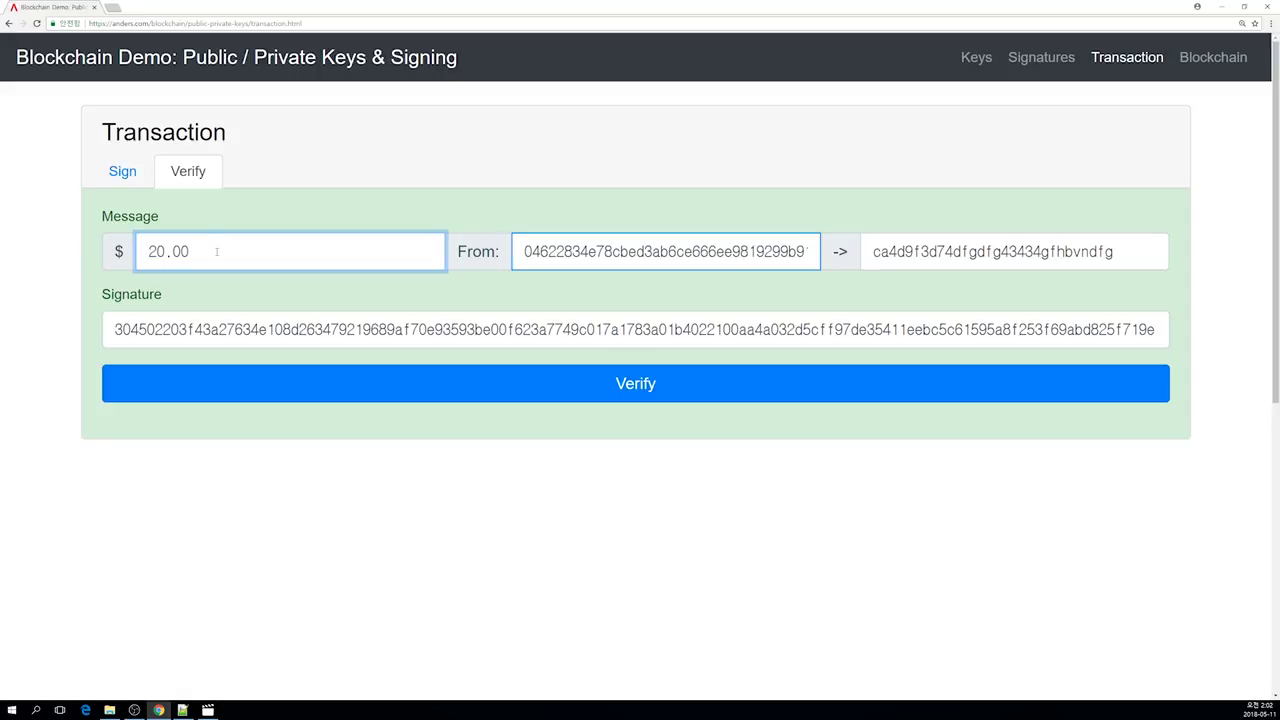
{"action": "key", "text": "Tab"}
{"action": "key", "text": "Tab"}
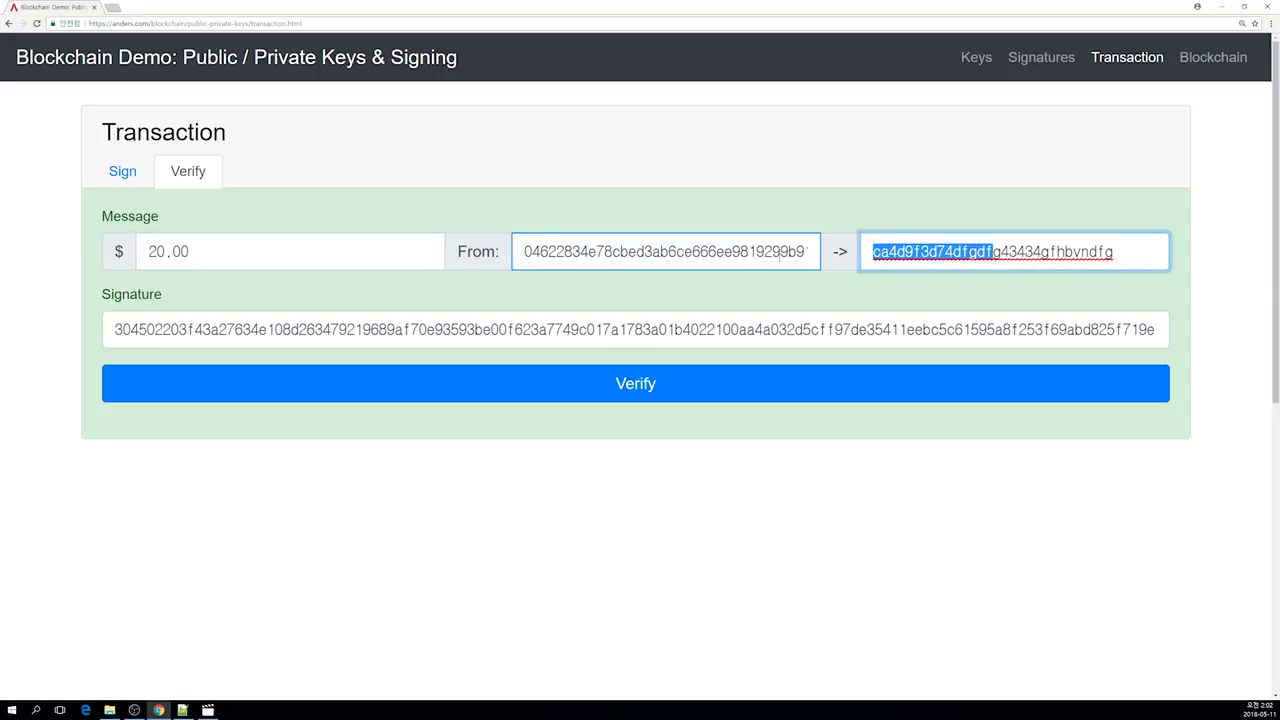
{"action": "left_click", "coordinate": [730, 376]}
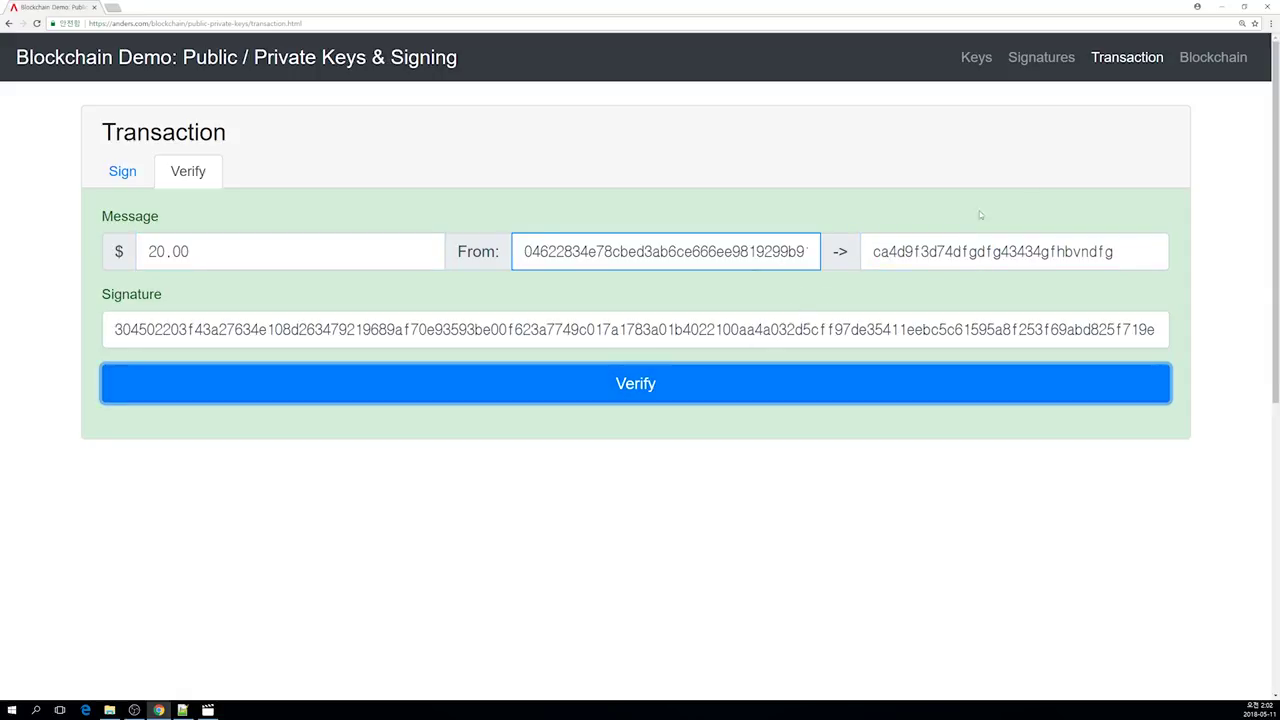
{"action": "left_click", "coordinate": [1200, 60]}
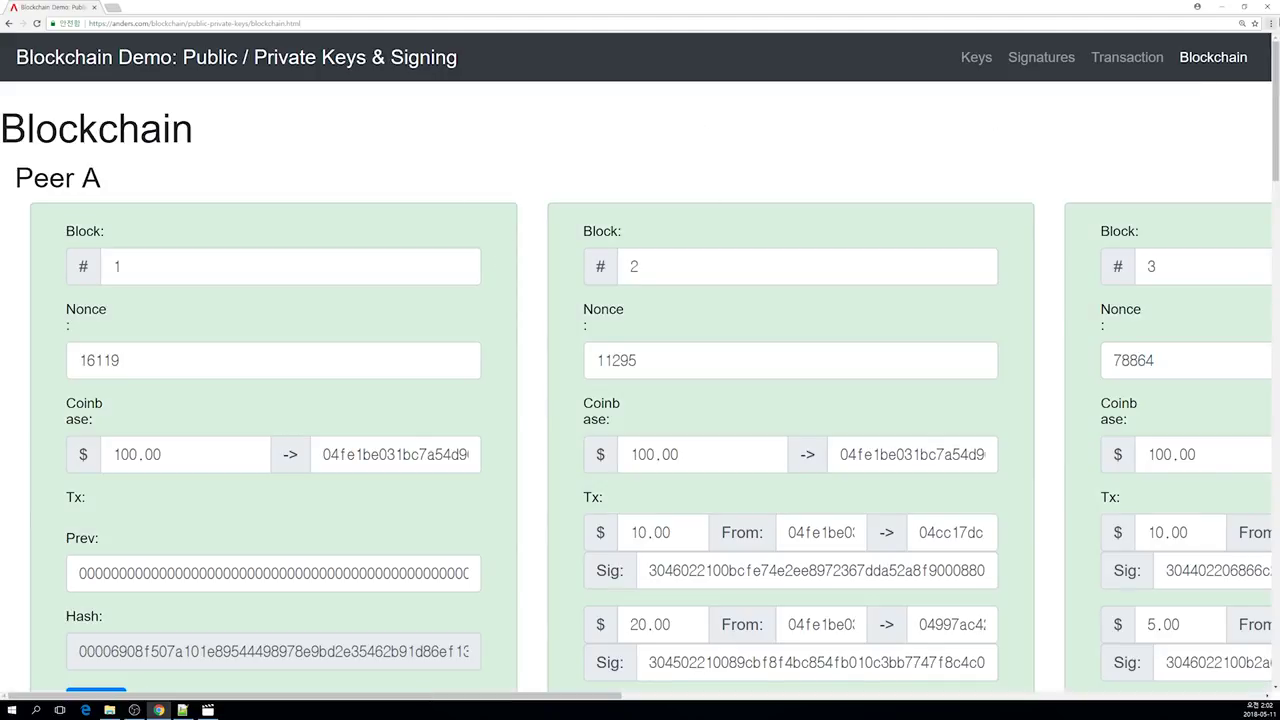
Step: Zoom the browser page out four steps from Chrome's menu
{"action": "left_click", "coordinate": [1270, 23]}
{"action": "left_click", "coordinate": [1203, 118]}
{"action": "left_click", "coordinate": [1203, 118]}
{"action": "left_click", "coordinate": [1203, 118]}
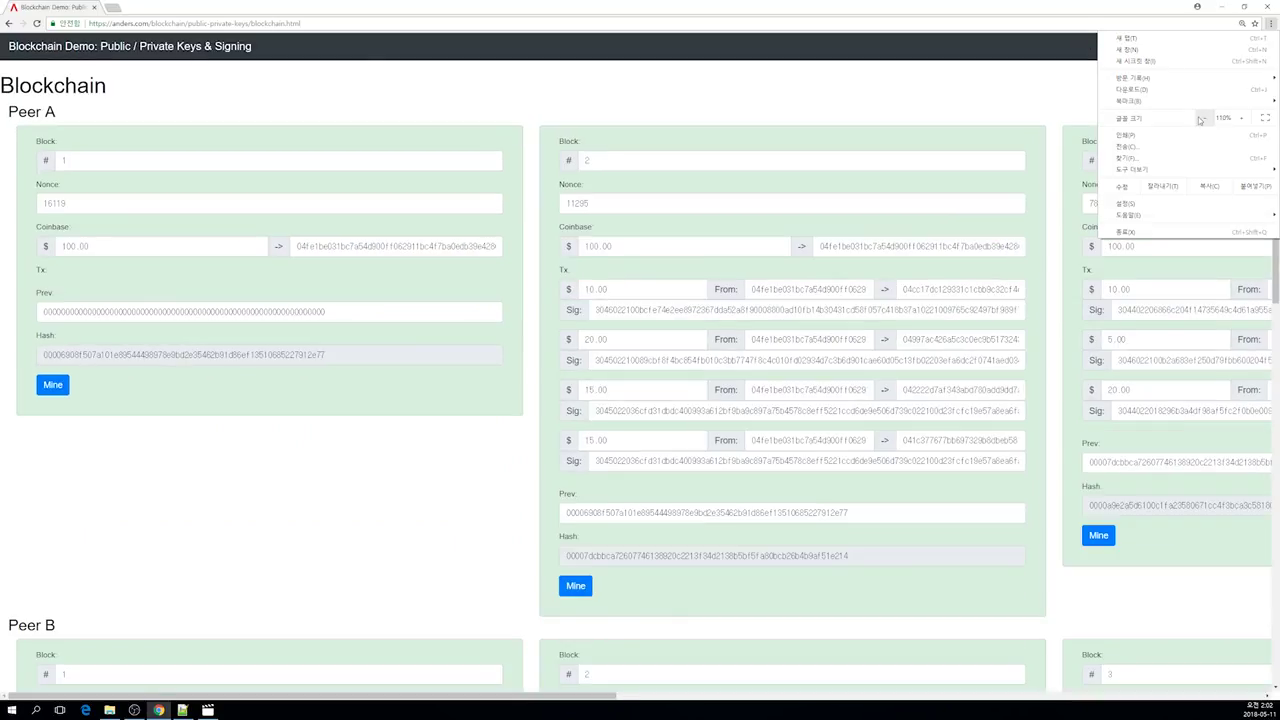
{"action": "left_click", "coordinate": [1203, 118]}
{"action": "left_click", "coordinate": [579, 67]}
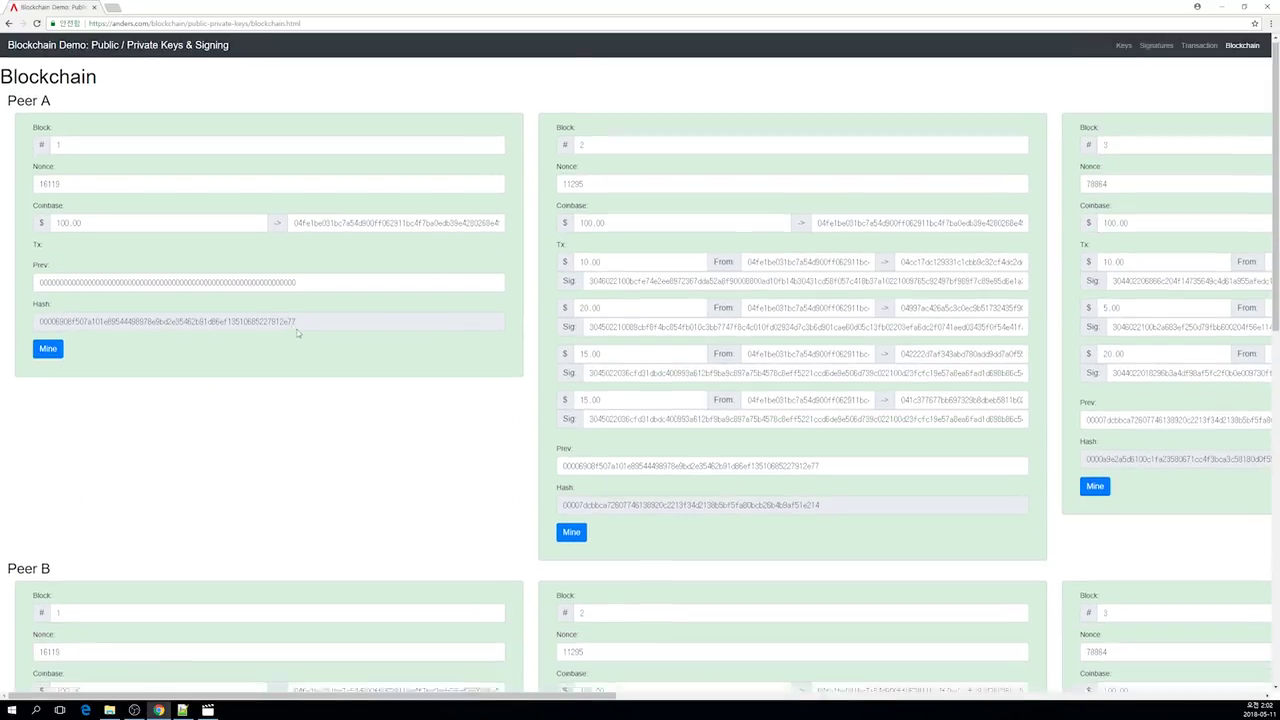
Step: Scroll through Peer A's blocks and Peer B's chain to review them
{"action": "scroll", "coordinate": [300, 329], "scroll_direction": "down", "scroll_amount": 8}
{"action": "scroll", "coordinate": [305, 328], "scroll_direction": "up", "scroll_amount": 9}
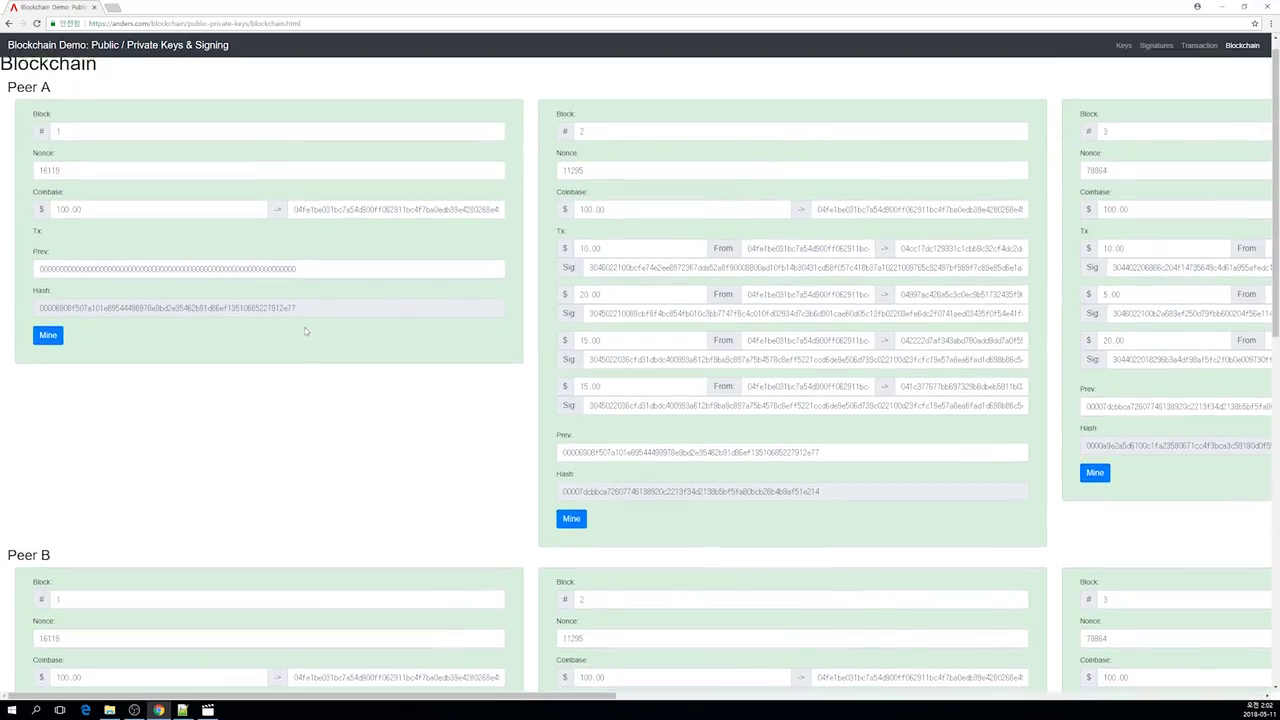
{"action": "scroll", "coordinate": [305, 327], "scroll_direction": "down", "scroll_amount": 2}
{"action": "scroll", "coordinate": [305, 335], "scroll_direction": "up", "scroll_amount": 2}
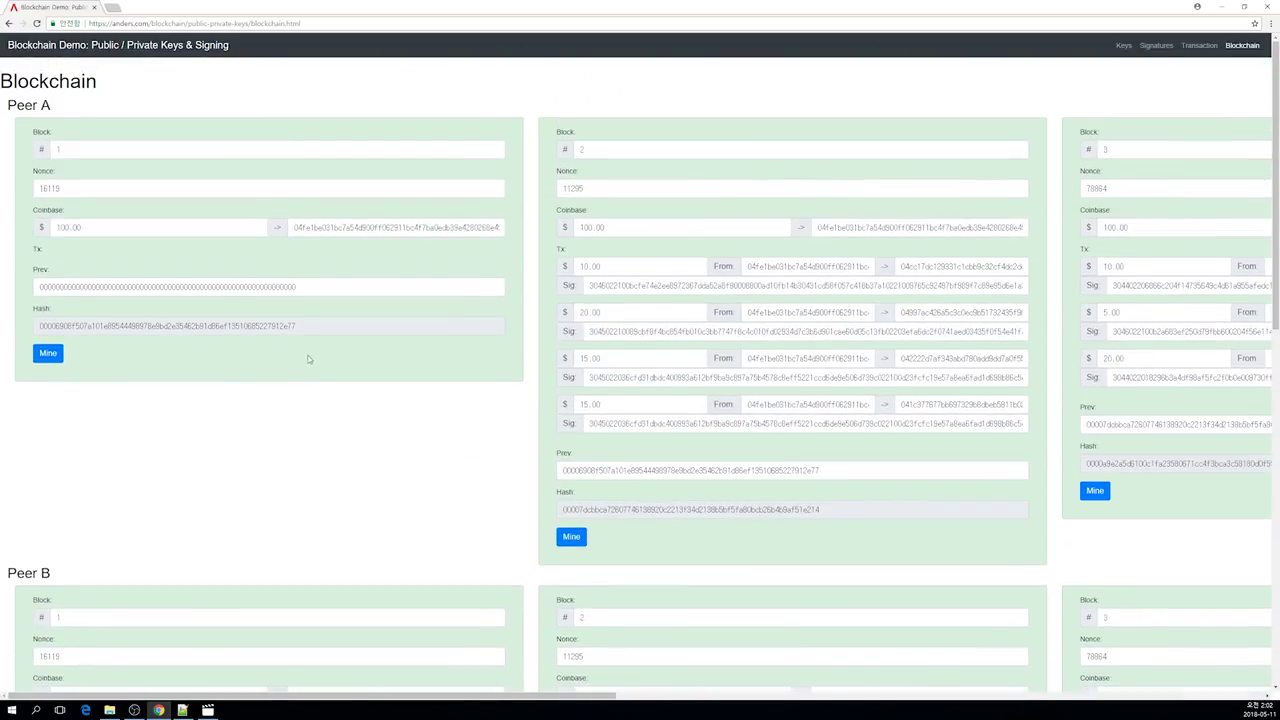
{"action": "scroll", "coordinate": [310, 362], "scroll_direction": "down", "scroll_amount": 3}
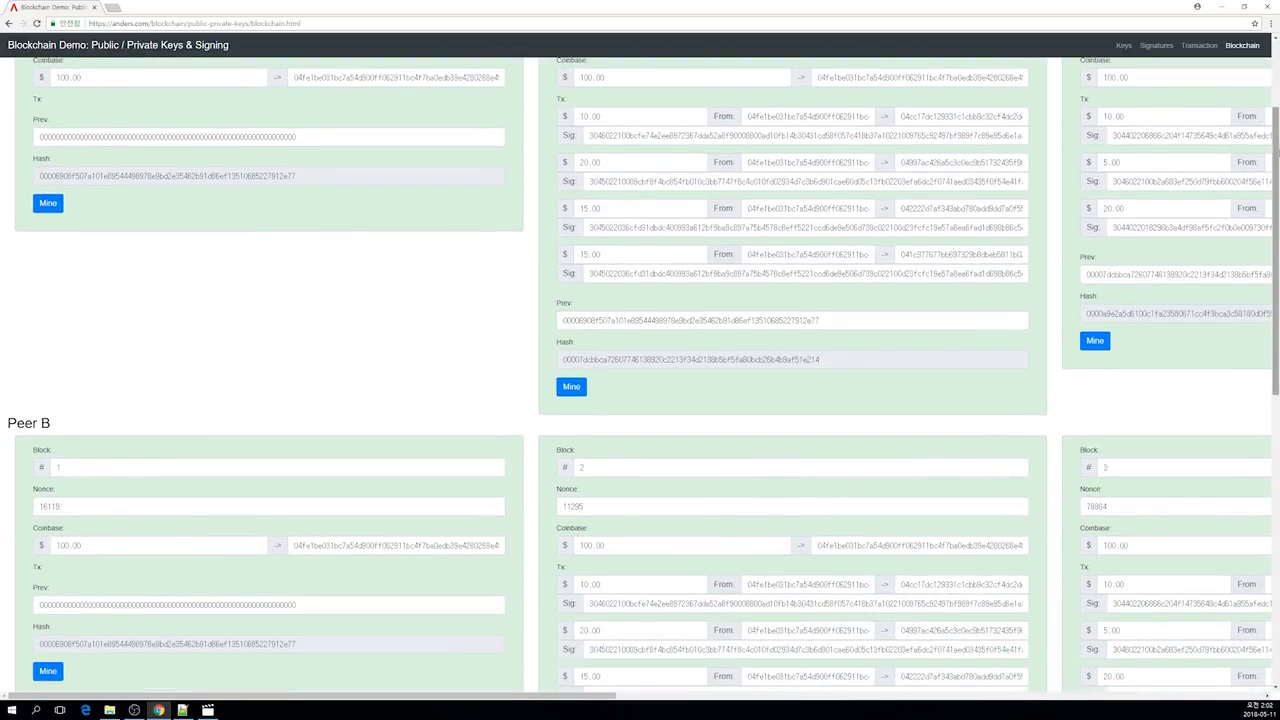
{"action": "scroll", "coordinate": [1276, 150], "scroll_direction": "up", "scroll_amount": 2}
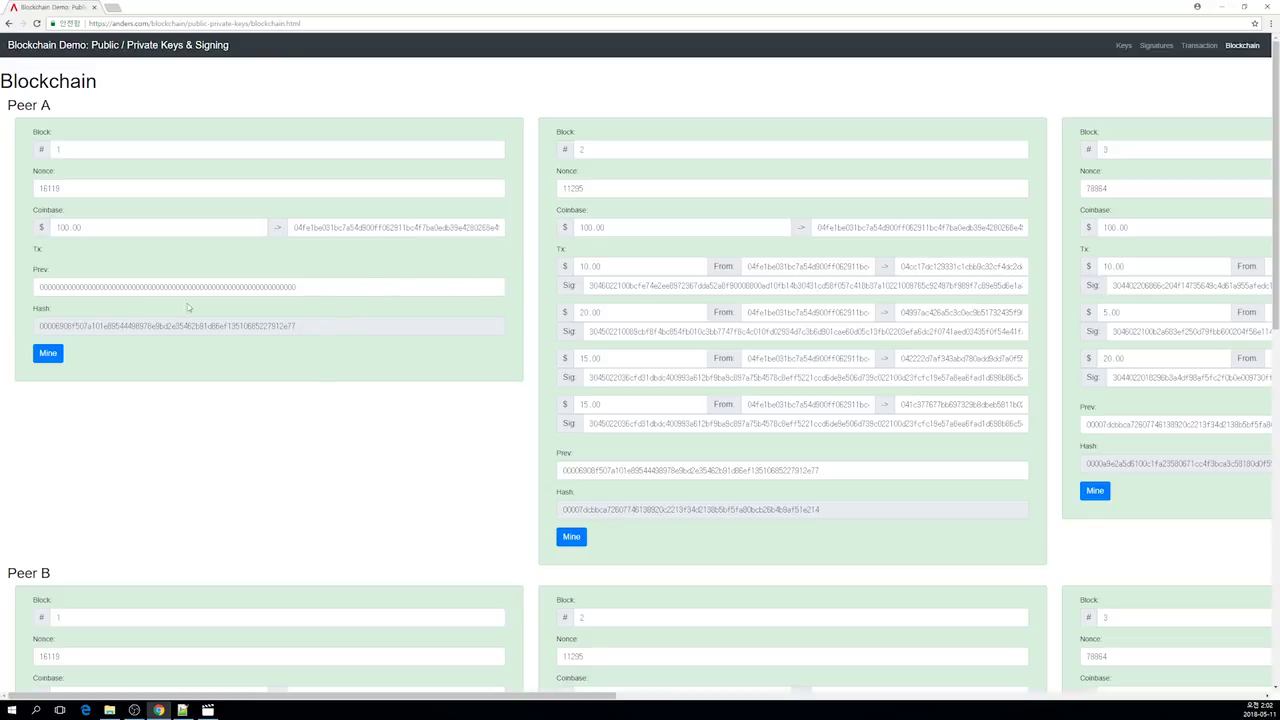
{"action": "left_click", "coordinate": [58, 148]}
{"action": "double_click", "coordinate": [58, 148]}
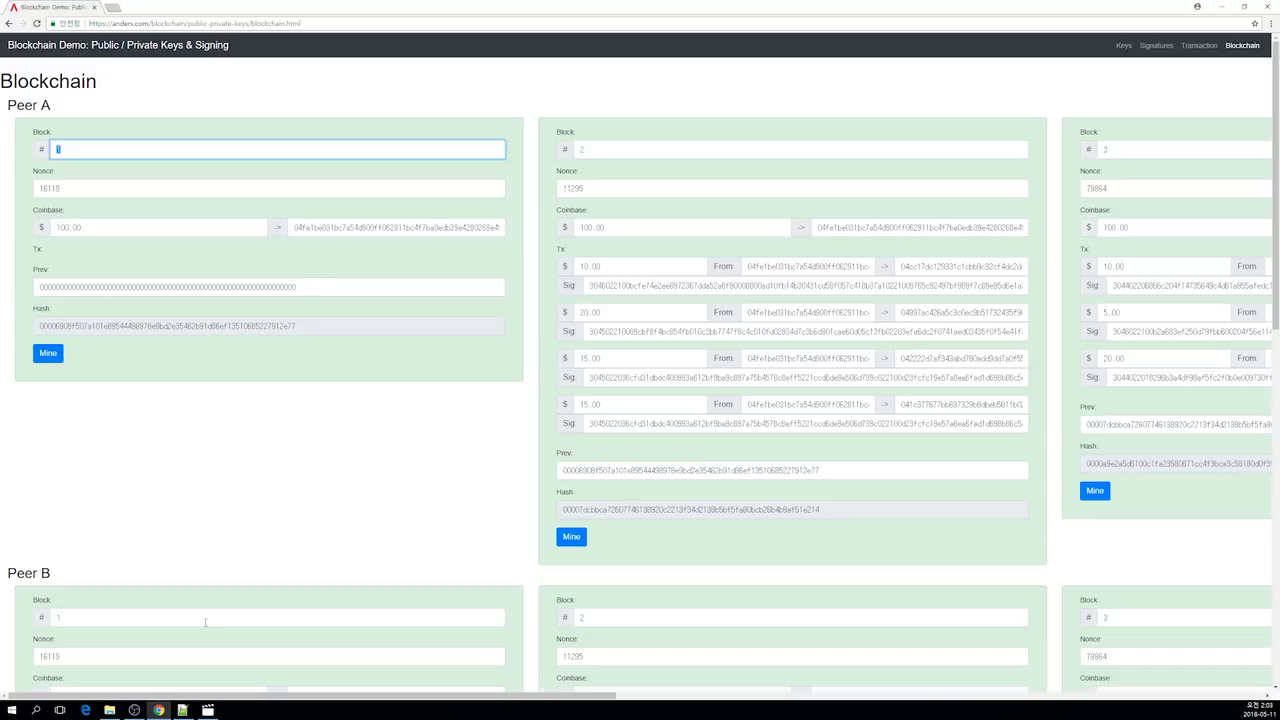
{"action": "left_click_drag", "start_coordinate": [233, 697], "coordinate": [443, 697]}
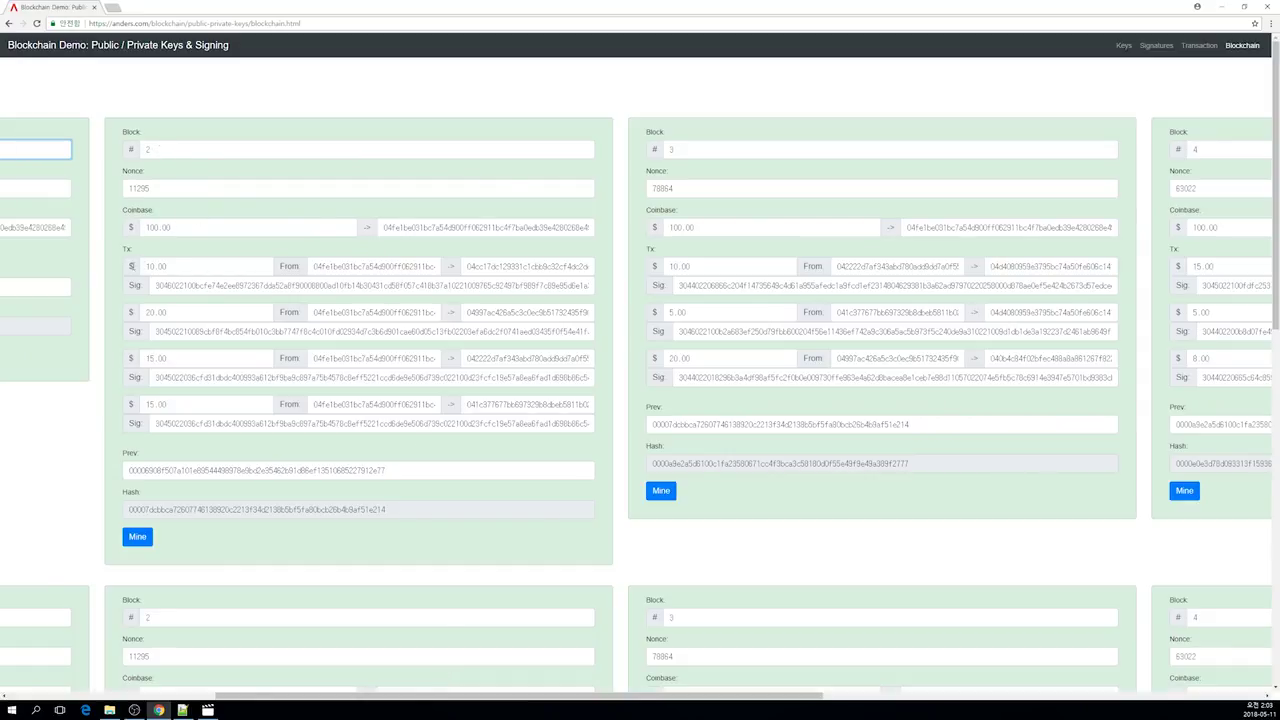
{"action": "mouse_move", "coordinate": [153, 286]}
{"action": "left_mouse_down"}
{"action": "mouse_move", "coordinate": [590, 286]}
{"action": "mouse_move", "coordinate": [65, 305]}
{"action": "mouse_move", "coordinate": [137, 293]}
{"action": "left_mouse_up"}
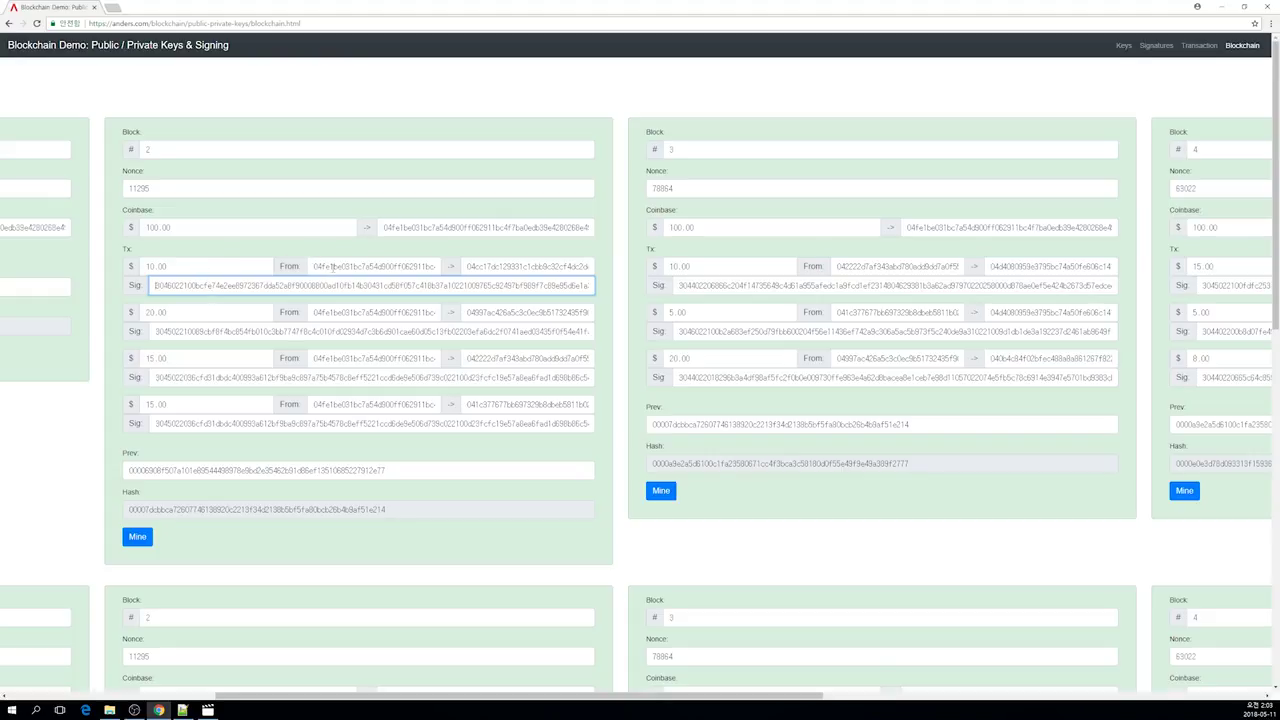
{"action": "left_click_drag", "start_coordinate": [327, 266], "coordinate": [293, 268]}
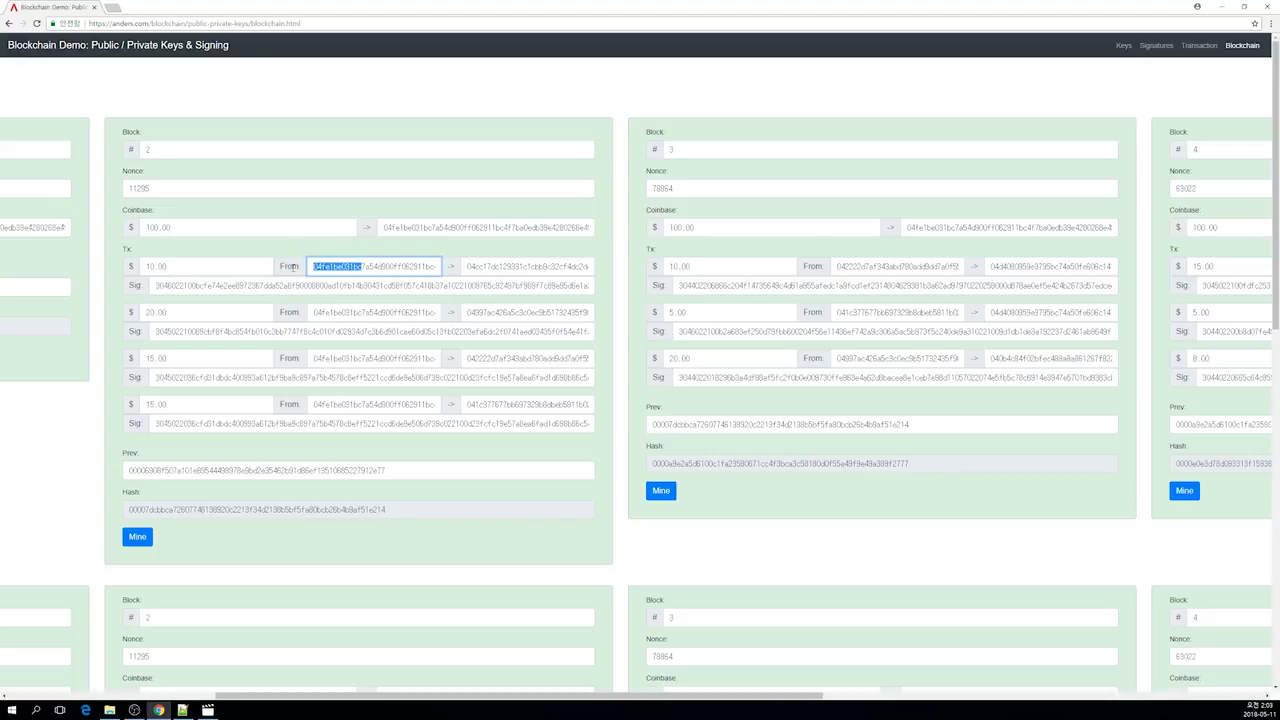
{"action": "left_click", "coordinate": [520, 267]}
{"action": "double_click", "coordinate": [469, 267]}
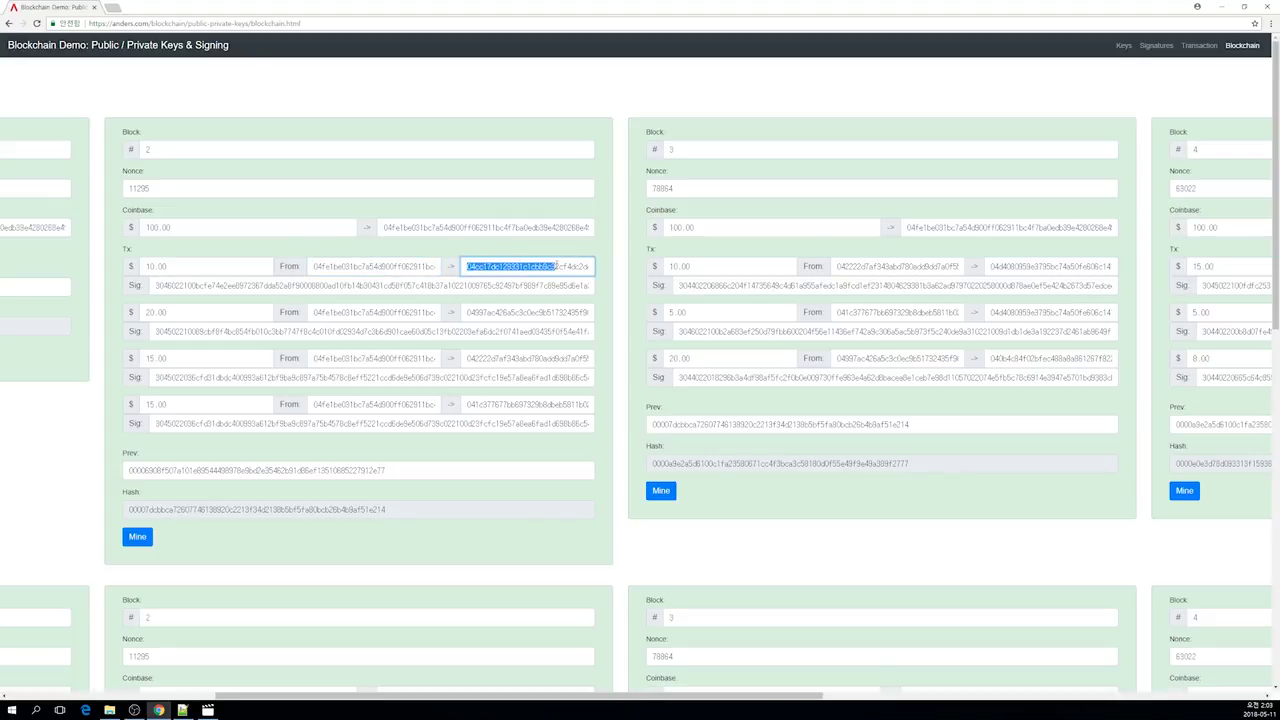
{"action": "left_click", "coordinate": [467, 267]}
{"action": "left_click_drag", "start_coordinate": [372, 268], "coordinate": [282, 272]}
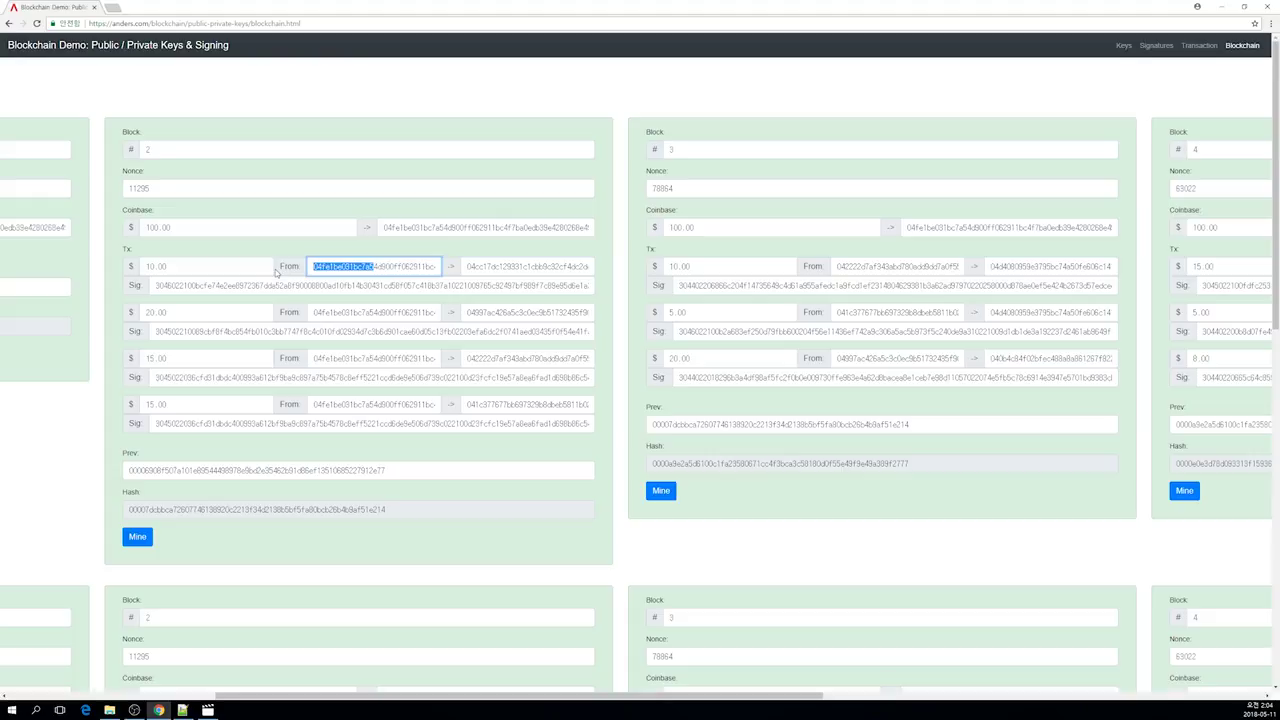
{"action": "left_click", "coordinate": [347, 268]}
{"action": "left_click_drag", "start_coordinate": [216, 271], "coordinate": [152, 267]}
{"action": "left_click_drag", "start_coordinate": [216, 313], "coordinate": [150, 313]}
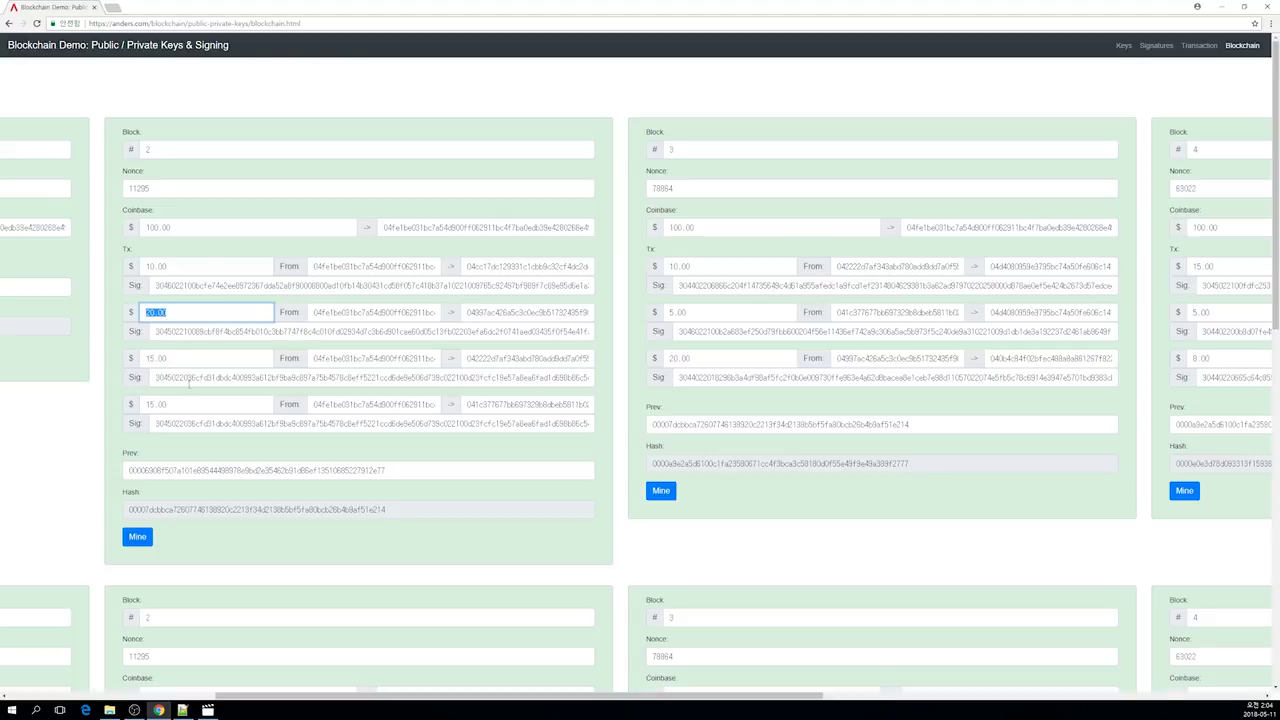
{"action": "left_click_drag", "start_coordinate": [166, 188], "coordinate": [130, 189]}
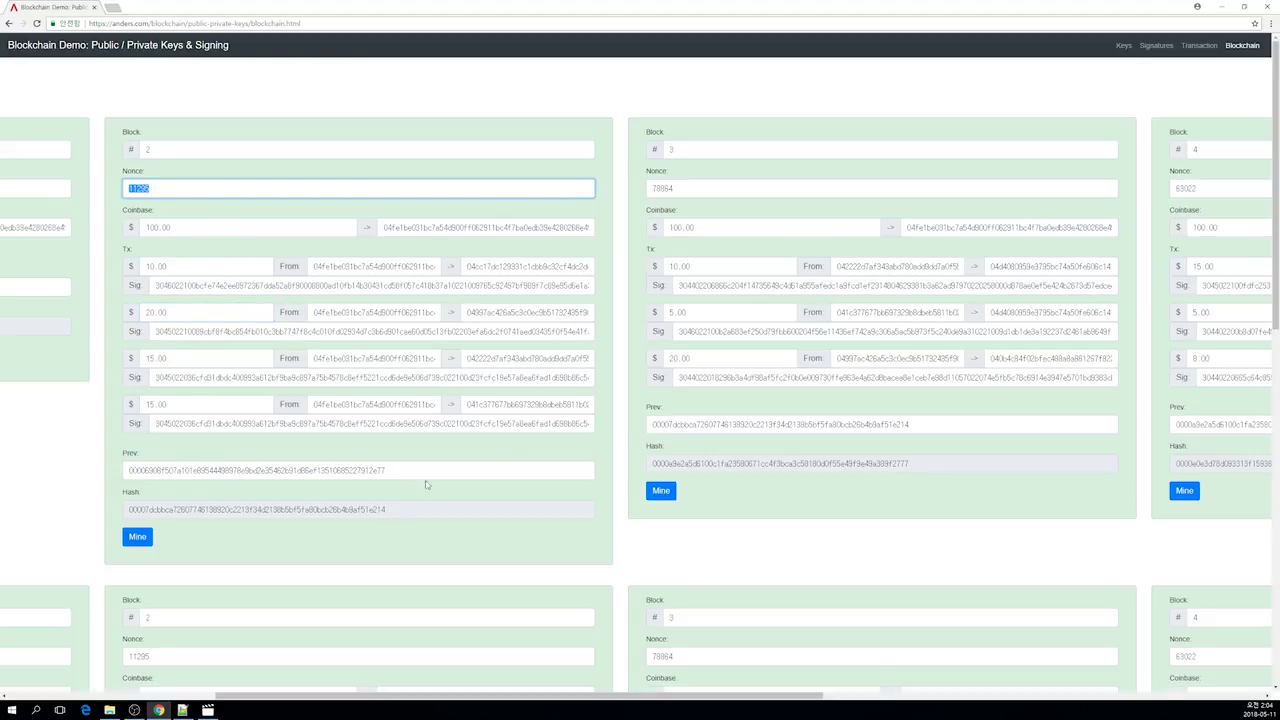
{"action": "left_click", "coordinate": [615, 403]}
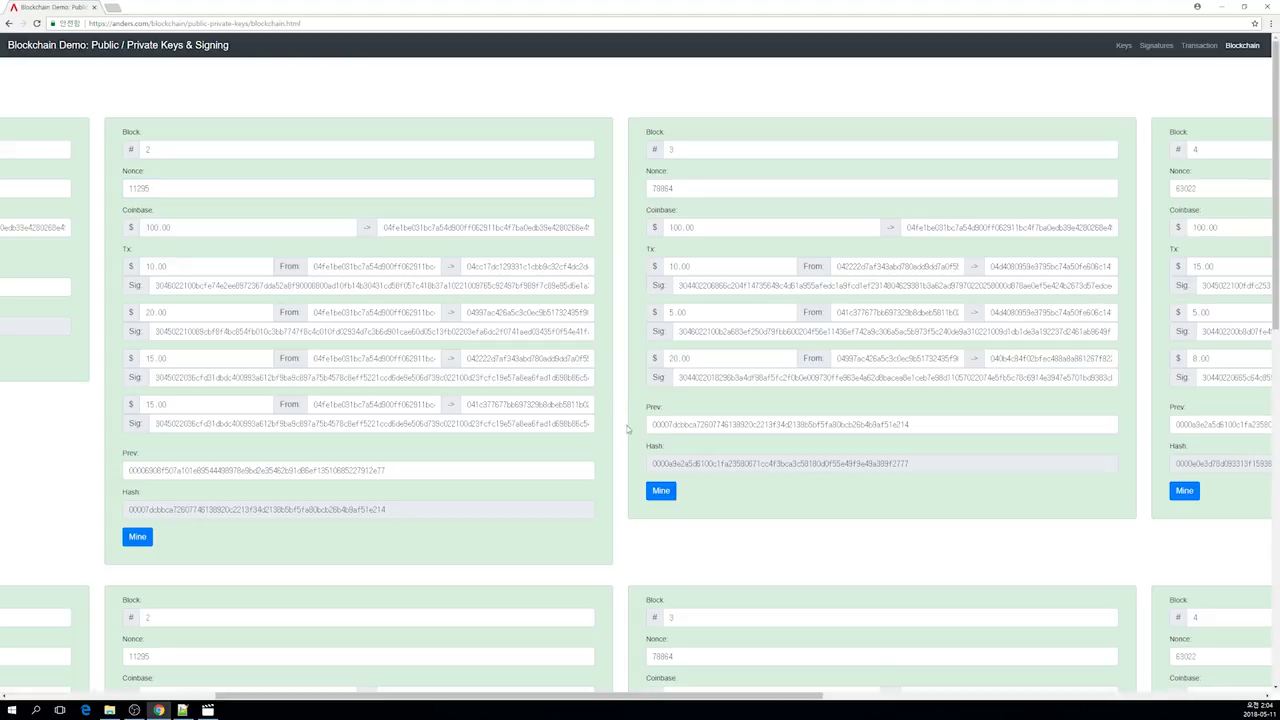
{"action": "scroll", "coordinate": [632, 538], "scroll_direction": "down", "scroll_amount": 3}
{"action": "scroll", "coordinate": [630, 543], "scroll_direction": "down", "scroll_amount": 2}
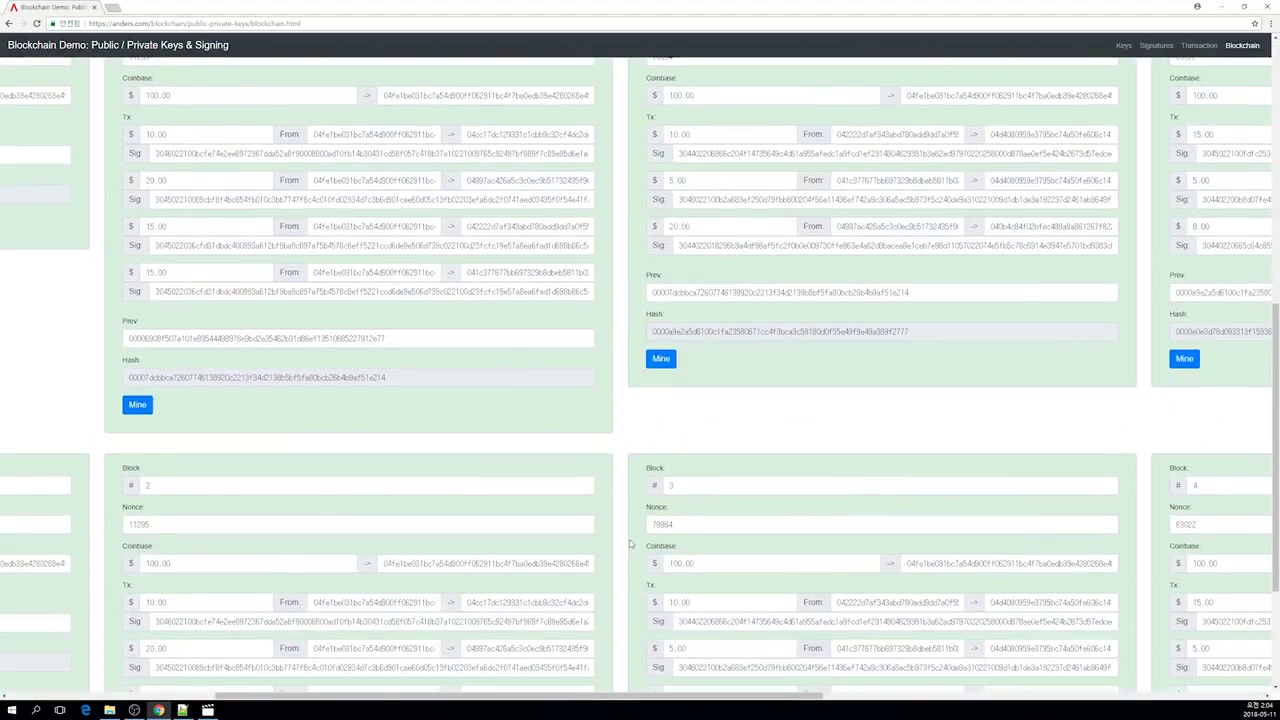
{"action": "scroll", "coordinate": [630, 543], "scroll_direction": "down", "scroll_amount": 2}
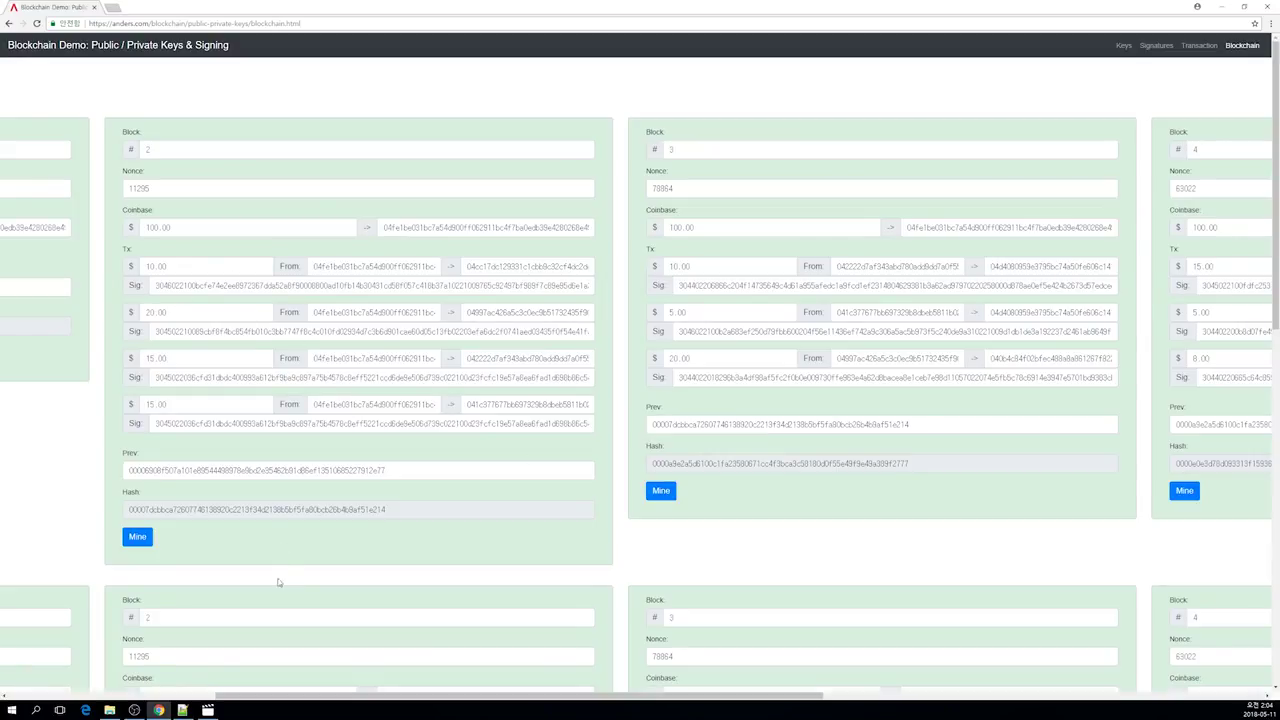
{"action": "left_click_drag", "start_coordinate": [414, 696], "coordinate": [710, 696]}
{"action": "scroll", "coordinate": [705, 643], "scroll_direction": "right", "scroll_amount": 5}
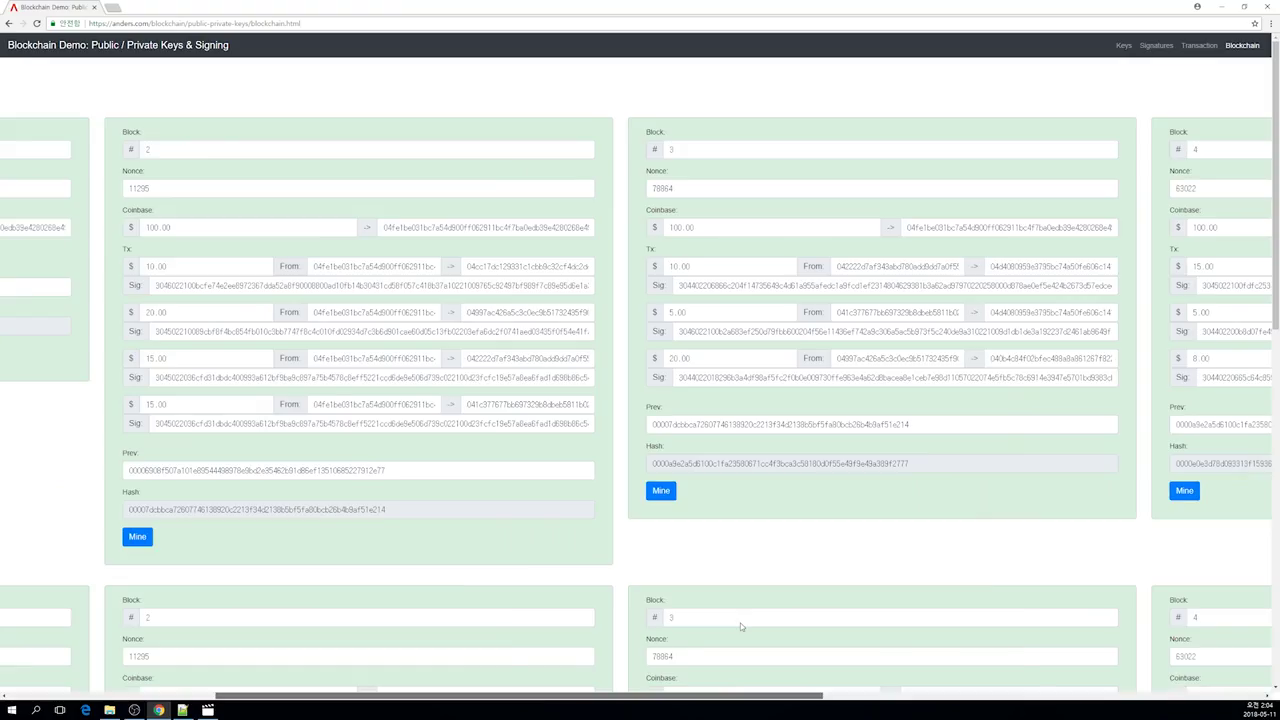
{"action": "left_click_drag", "start_coordinate": [978, 687], "coordinate": [182, 686]}
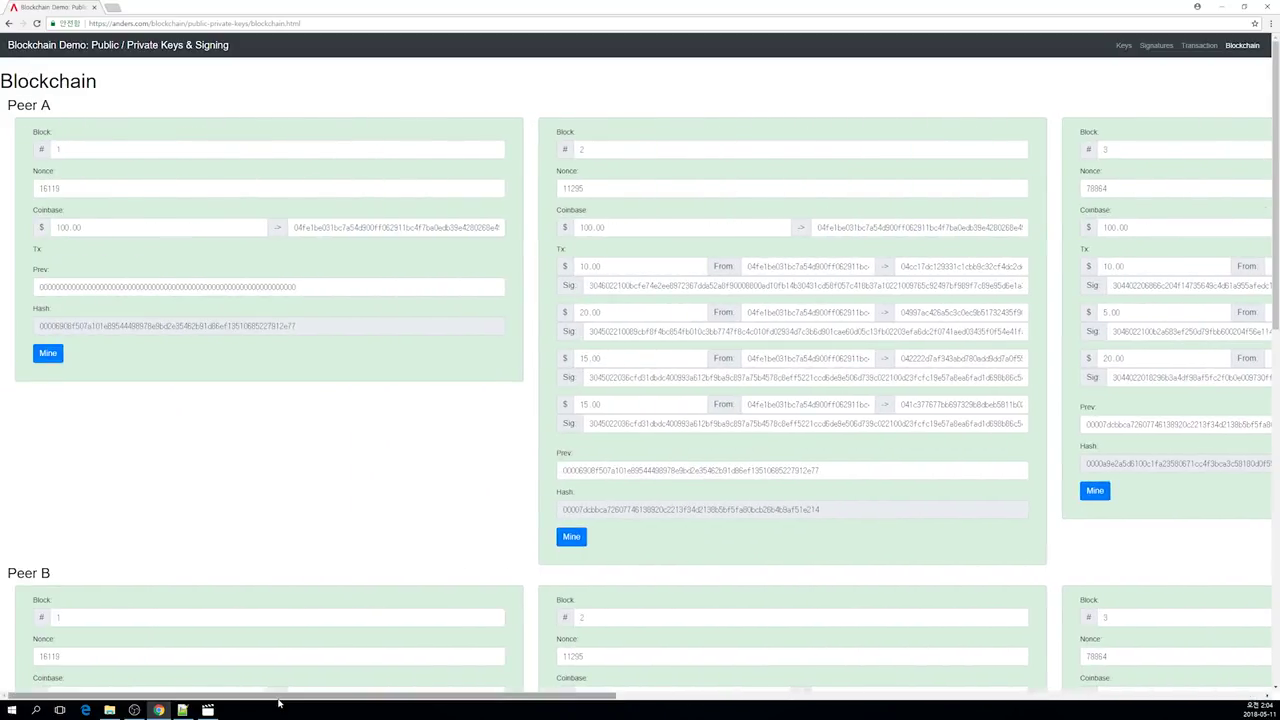
{"action": "left_click_drag", "start_coordinate": [280, 697], "coordinate": [735, 650]}
{"action": "scroll", "coordinate": [735, 650], "scroll_direction": "left", "scroll_amount": 10}
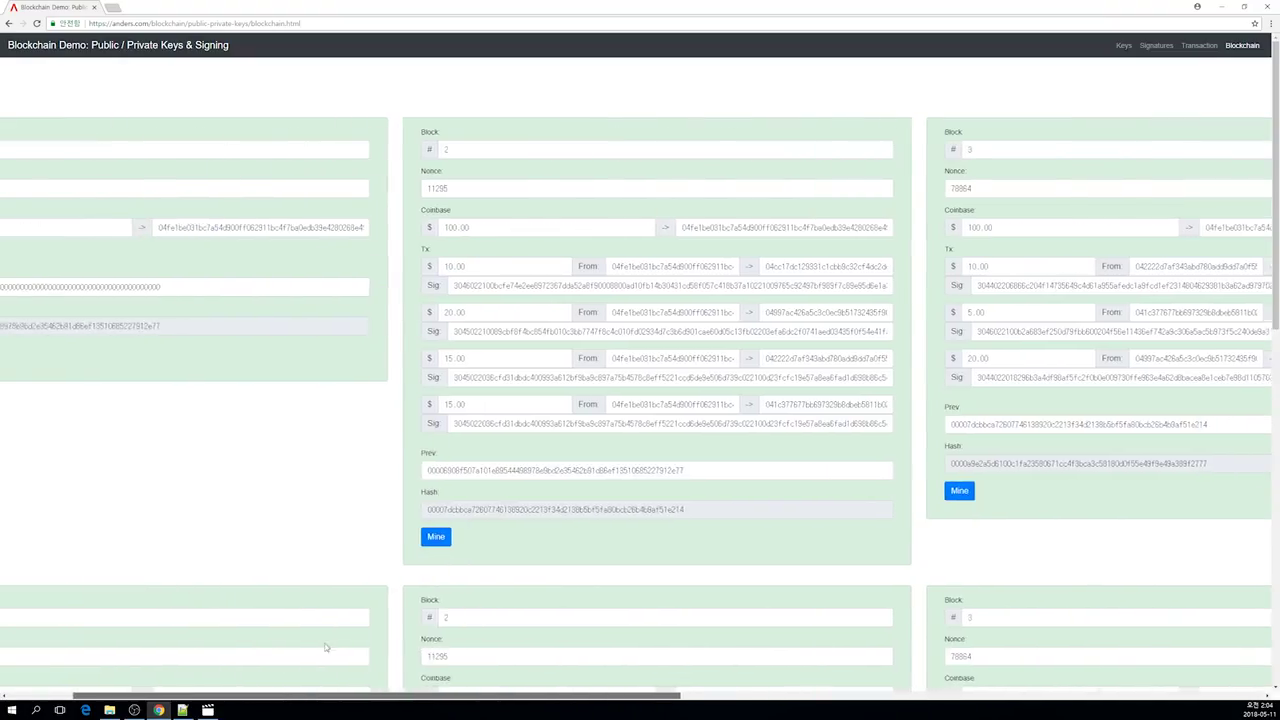